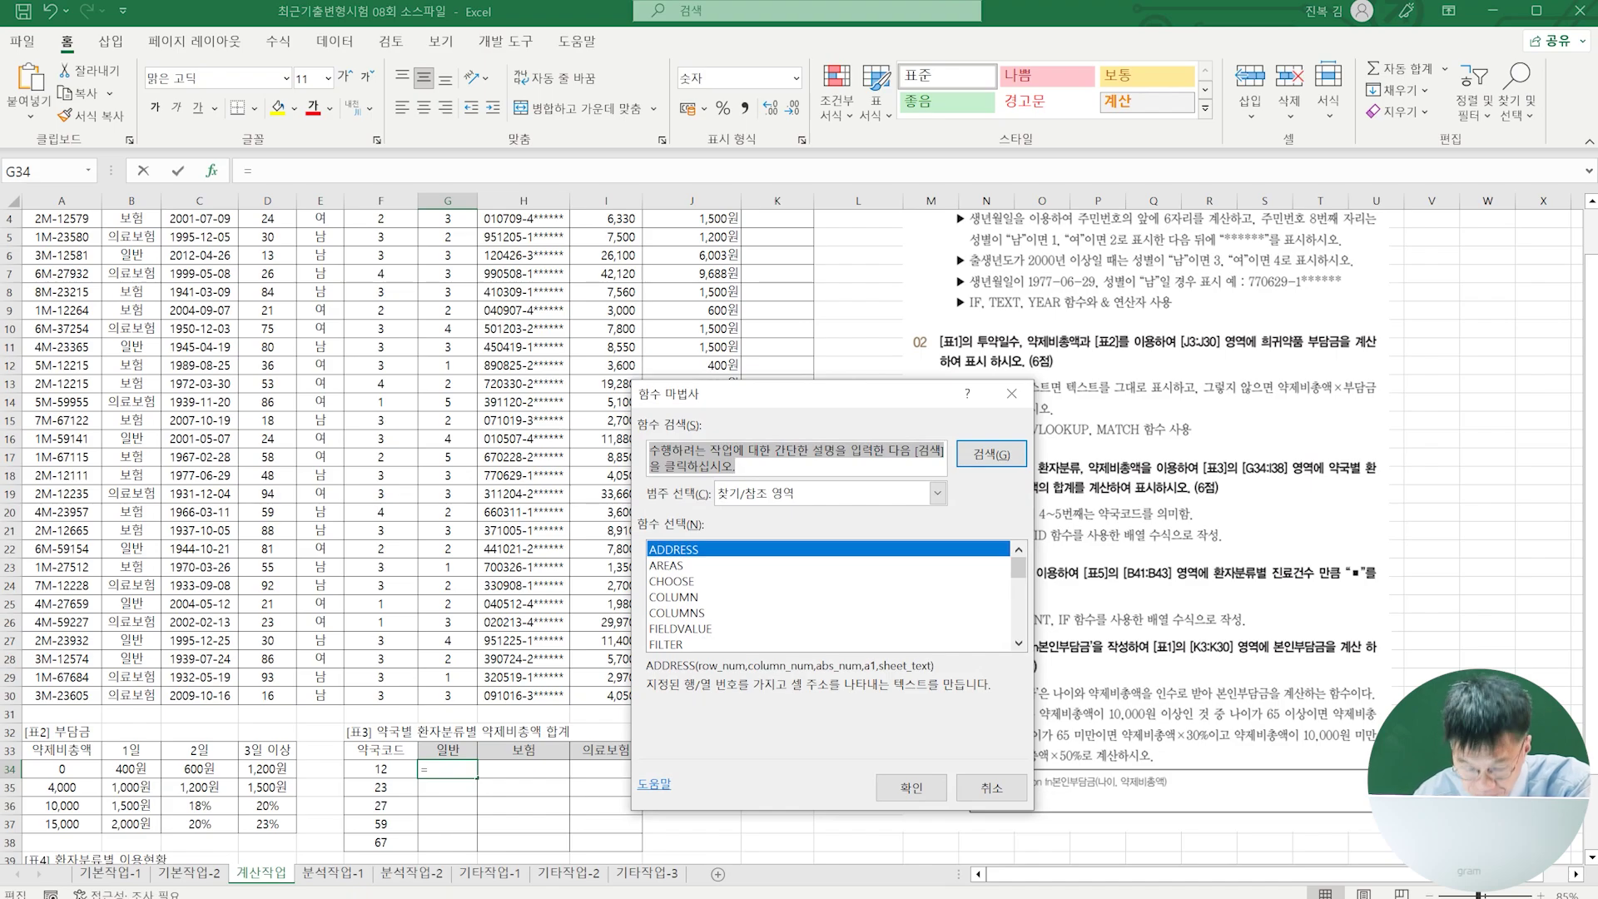
- Insert the SUM function from the 수학/삼각 category into G34 and clear its suggested first argument
{"action": "left_click", "coordinate": [938, 493]}
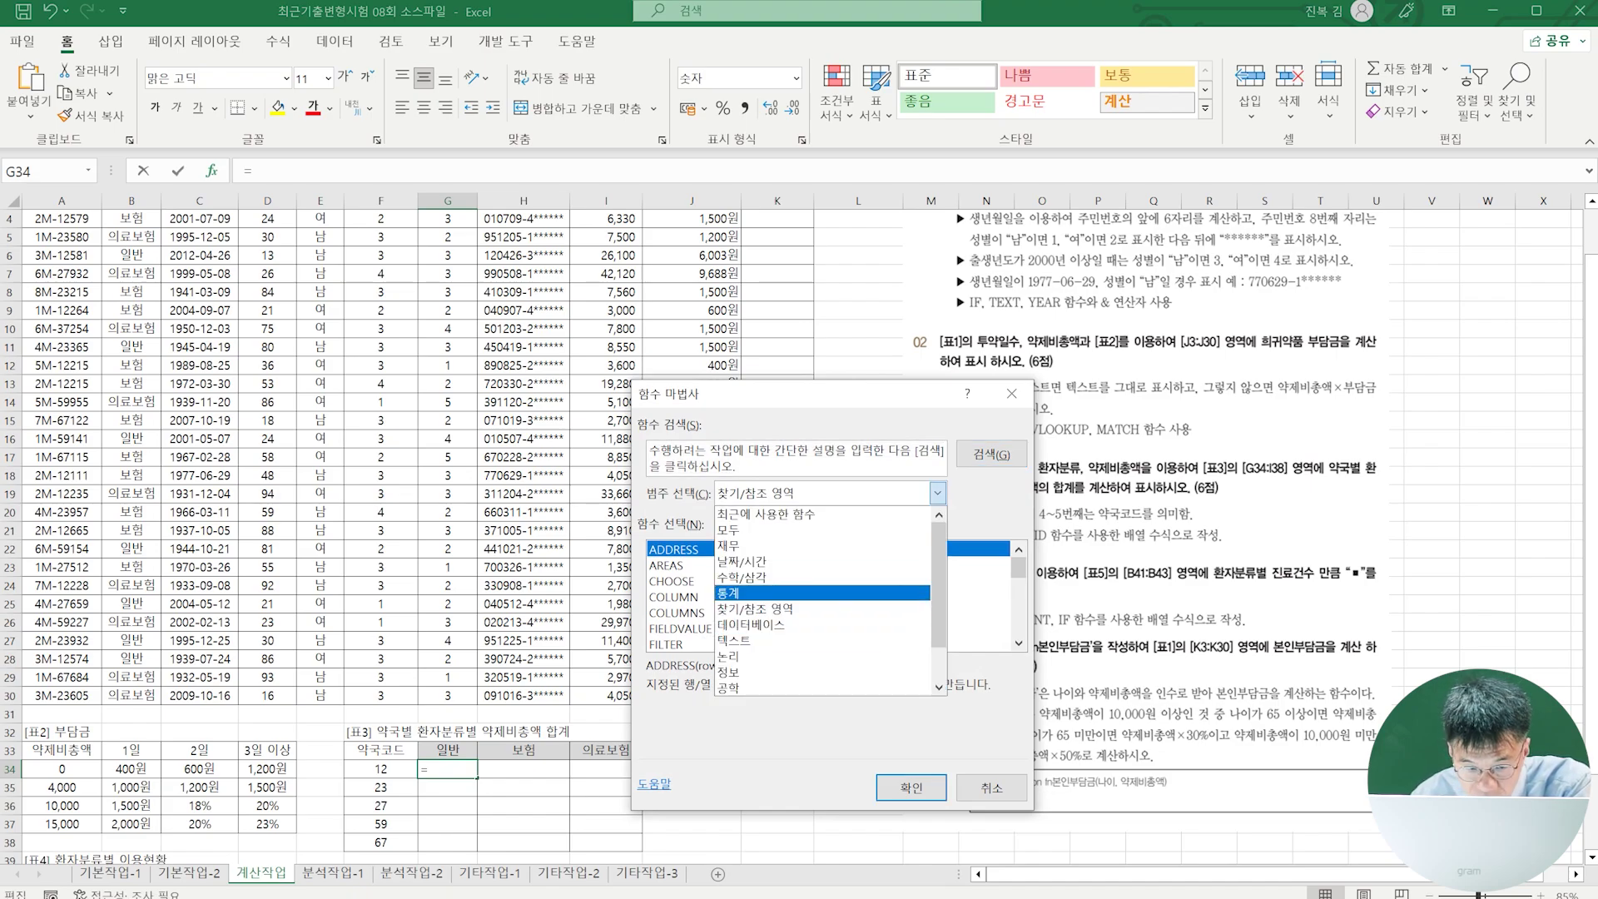
{"action": "key", "text": "Return"}
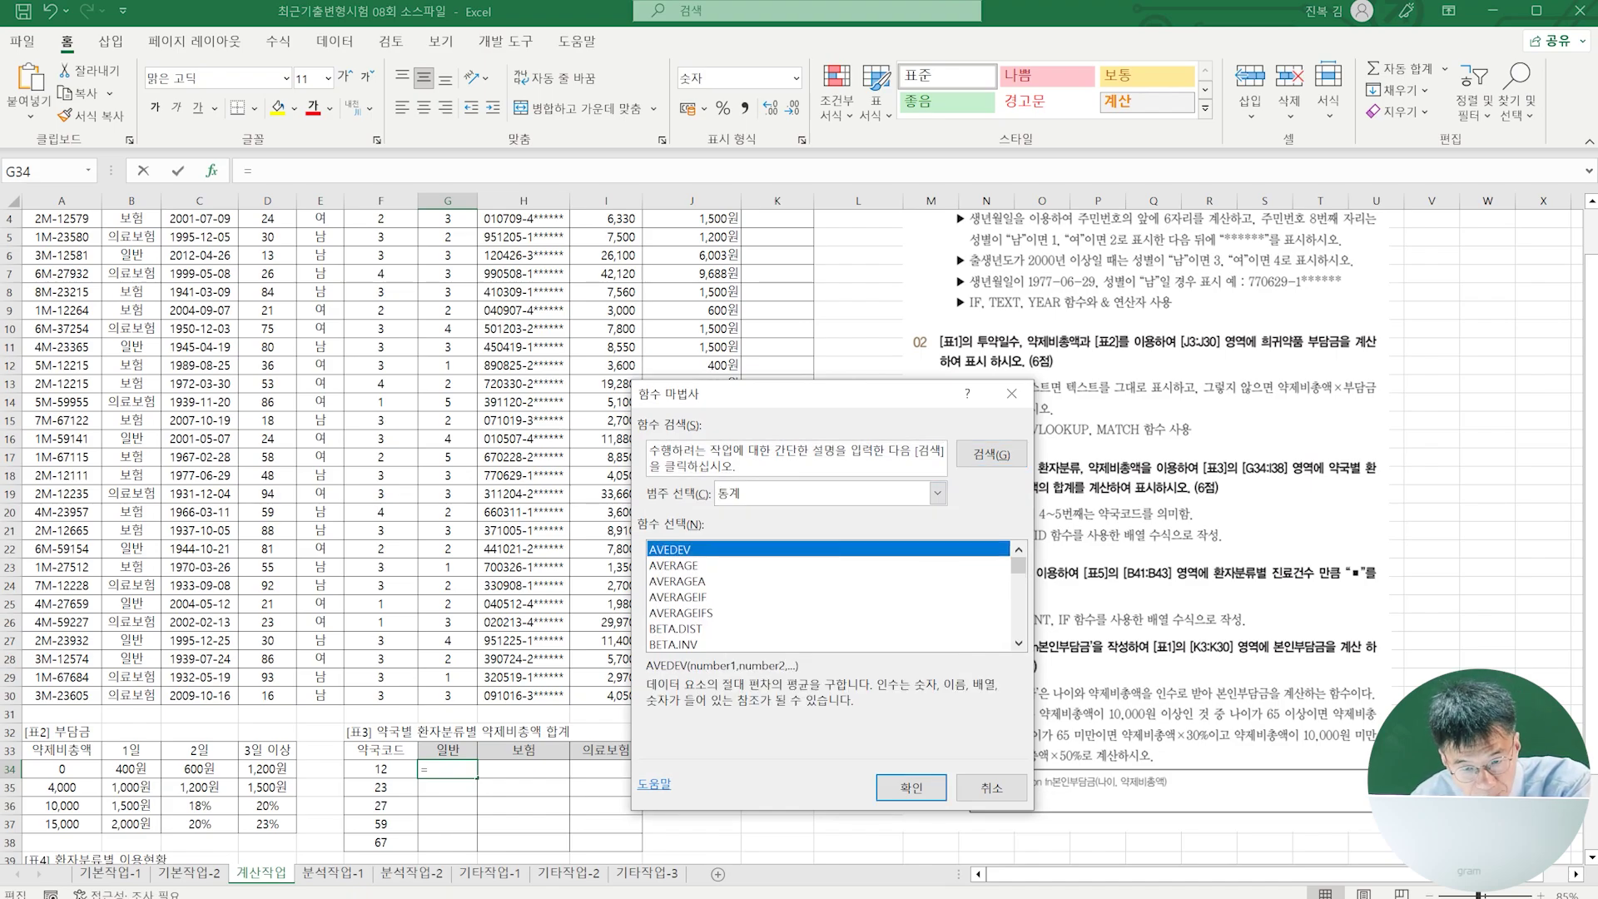
{"action": "left_click", "coordinate": [938, 493]}
{"action": "left_click", "coordinate": [820, 577]}
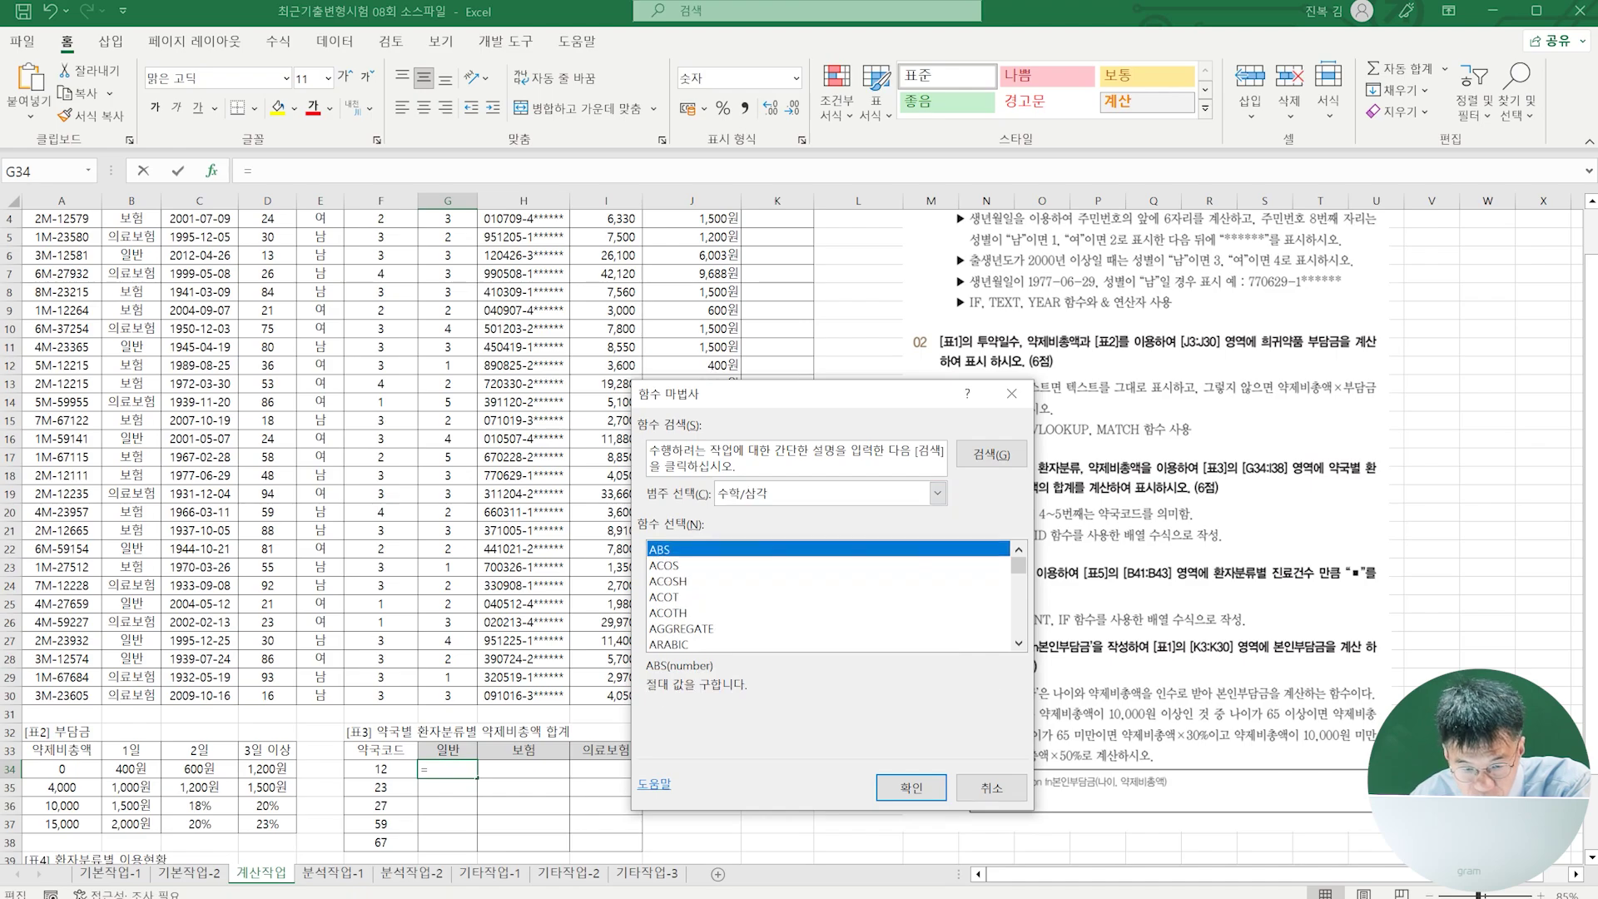
{"action": "scroll", "coordinate": [828, 595], "scroll_direction": "down", "scroll_amount": 20}
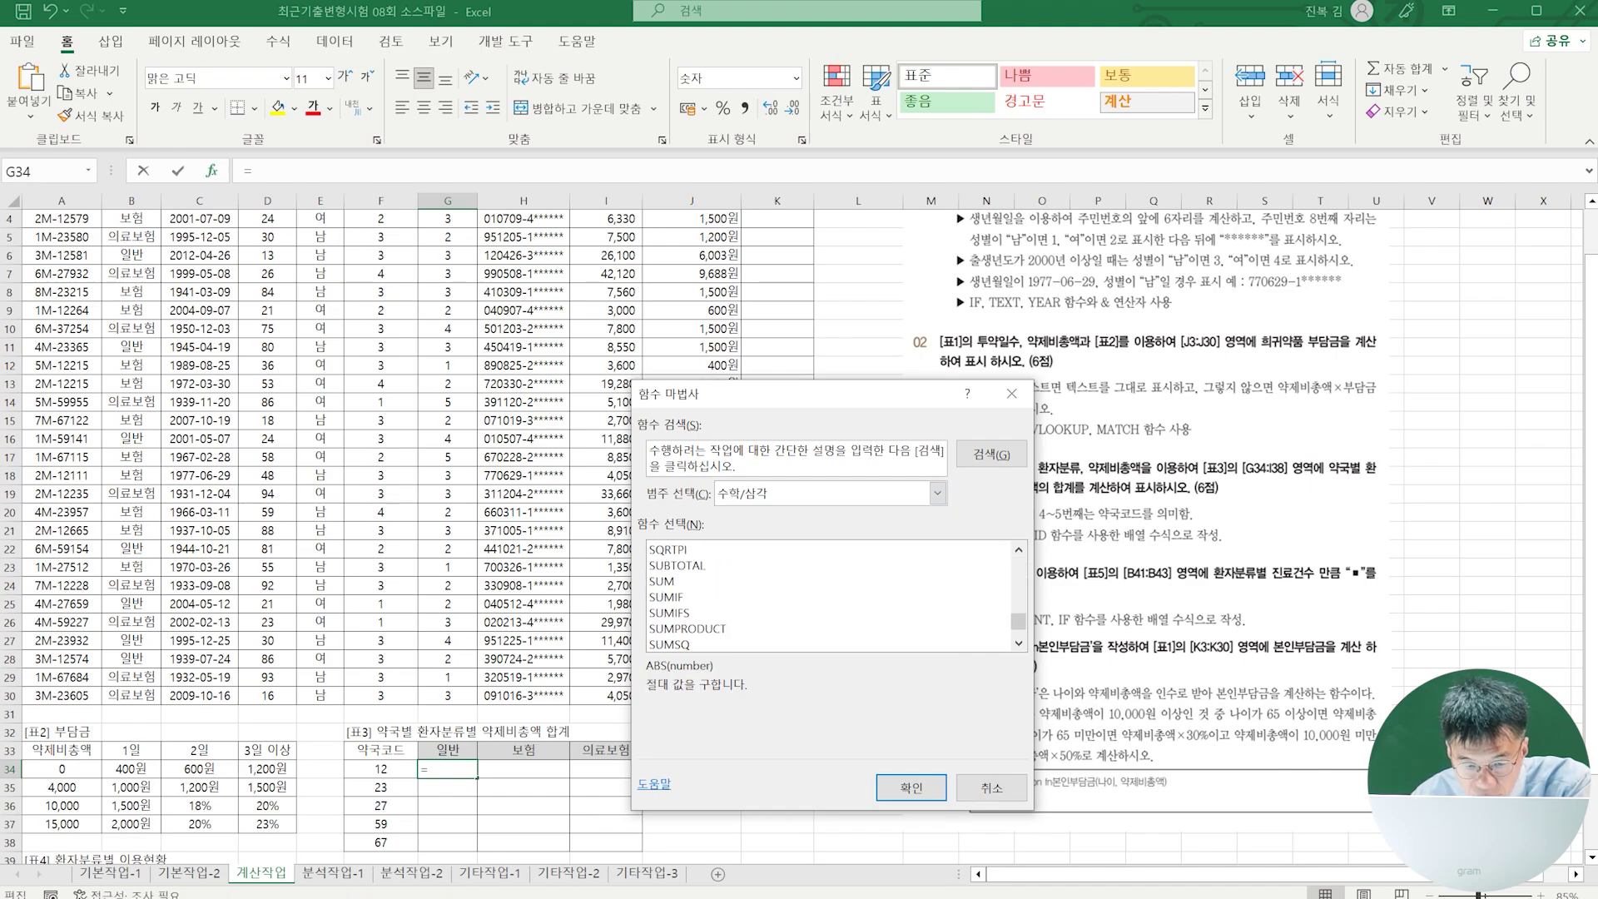
{"action": "left_click", "coordinate": [663, 581]}
{"action": "left_click", "coordinate": [911, 788]}
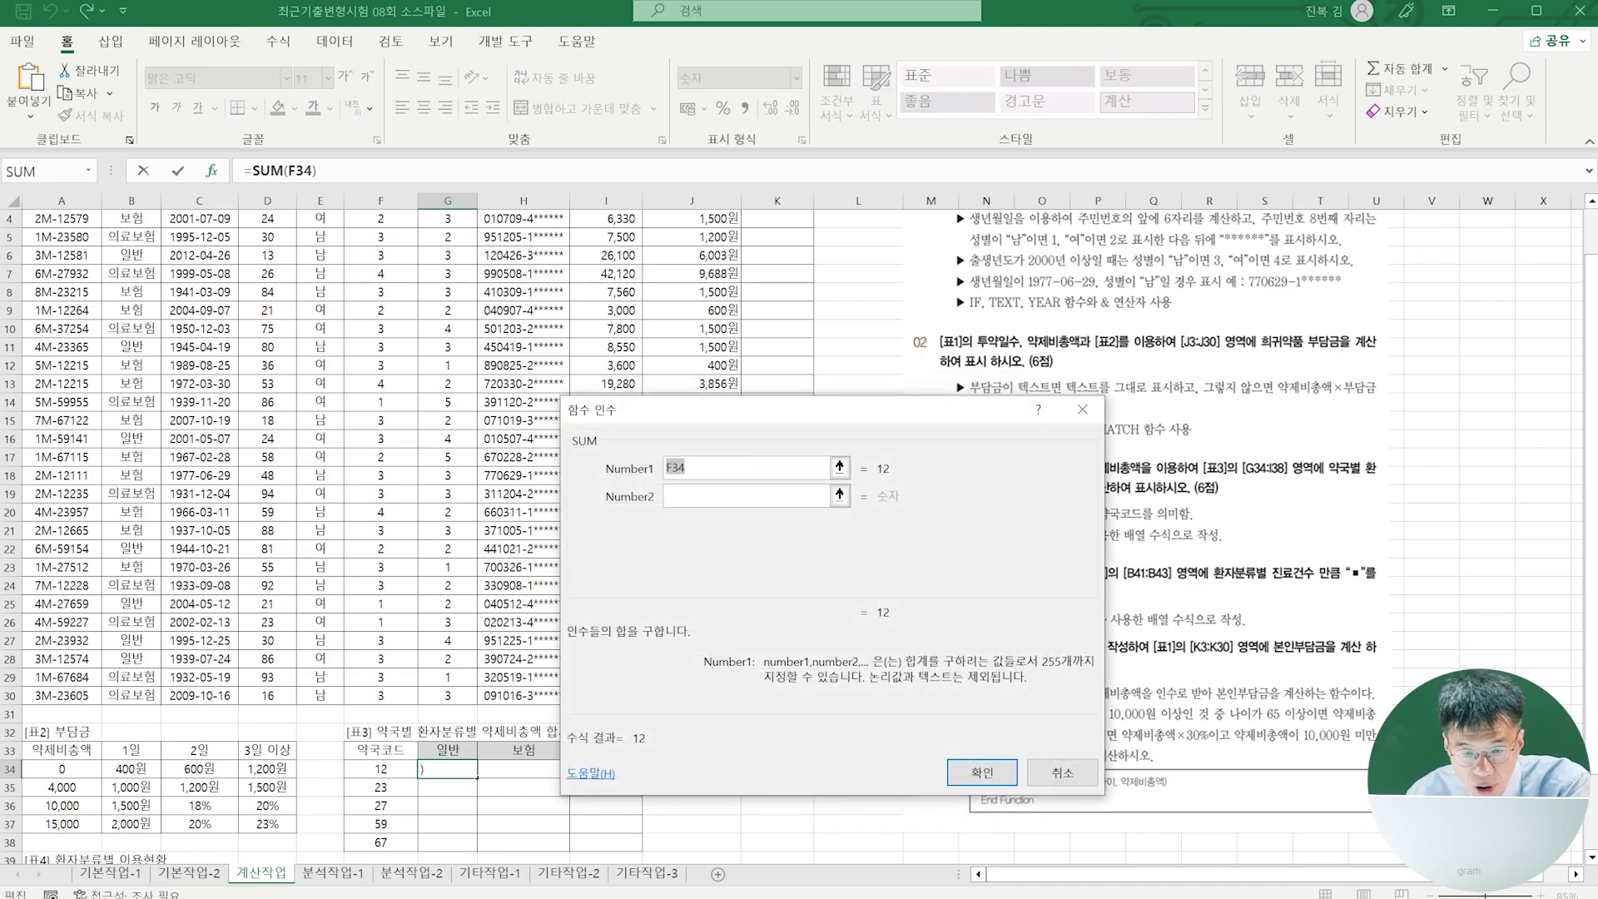
{"action": "left_click_drag", "start_coordinate": [791, 410], "coordinate": [620, 346]}
{"action": "key", "text": "Delete"}
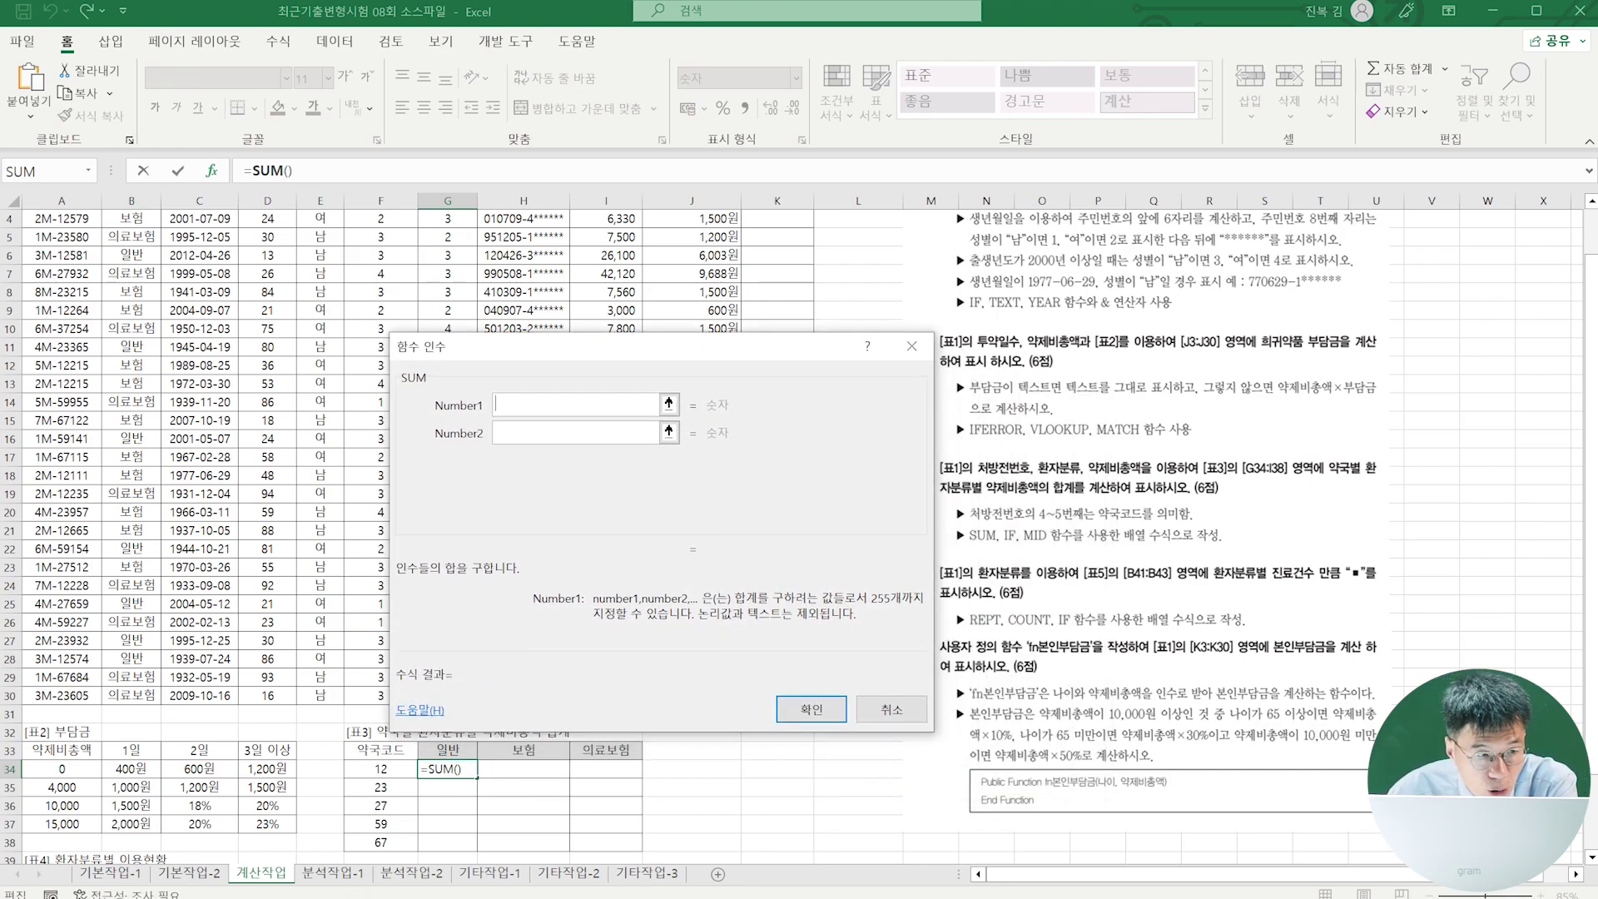
- Nest an IF function inside SUM and enter an empty pair of parentheses as its logical test
{"action": "left_click", "coordinate": [88, 171]}
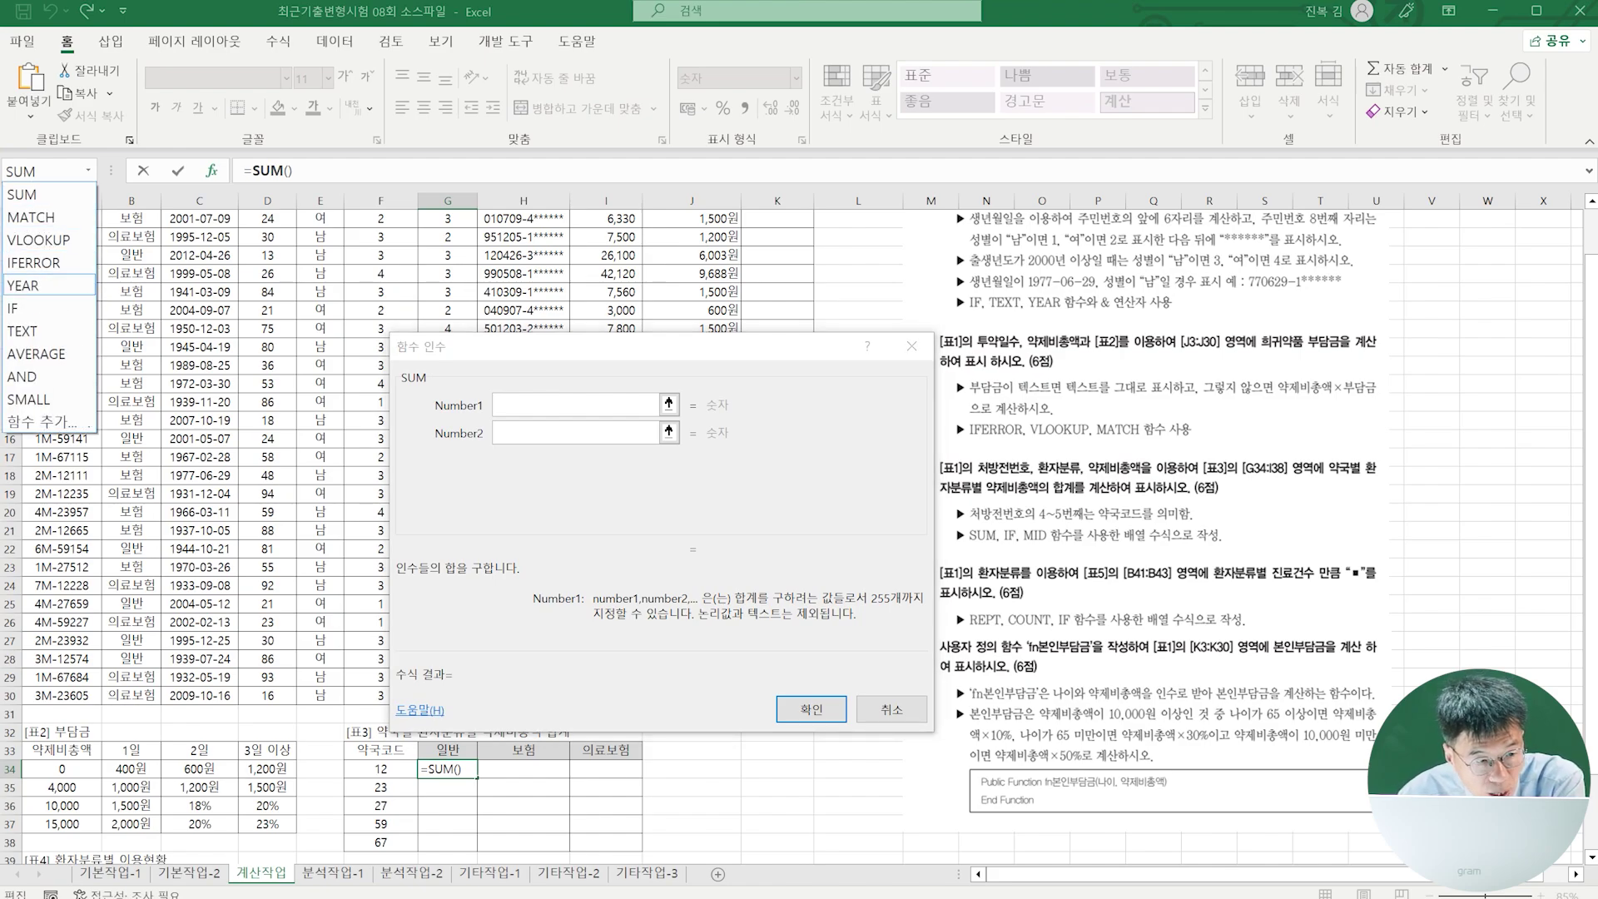
{"action": "left_click", "coordinate": [25, 308]}
{"action": "type", "text": "(("}
{"action": "key", "text": "BackSpace"}
{"action": "type", "text": ")"}
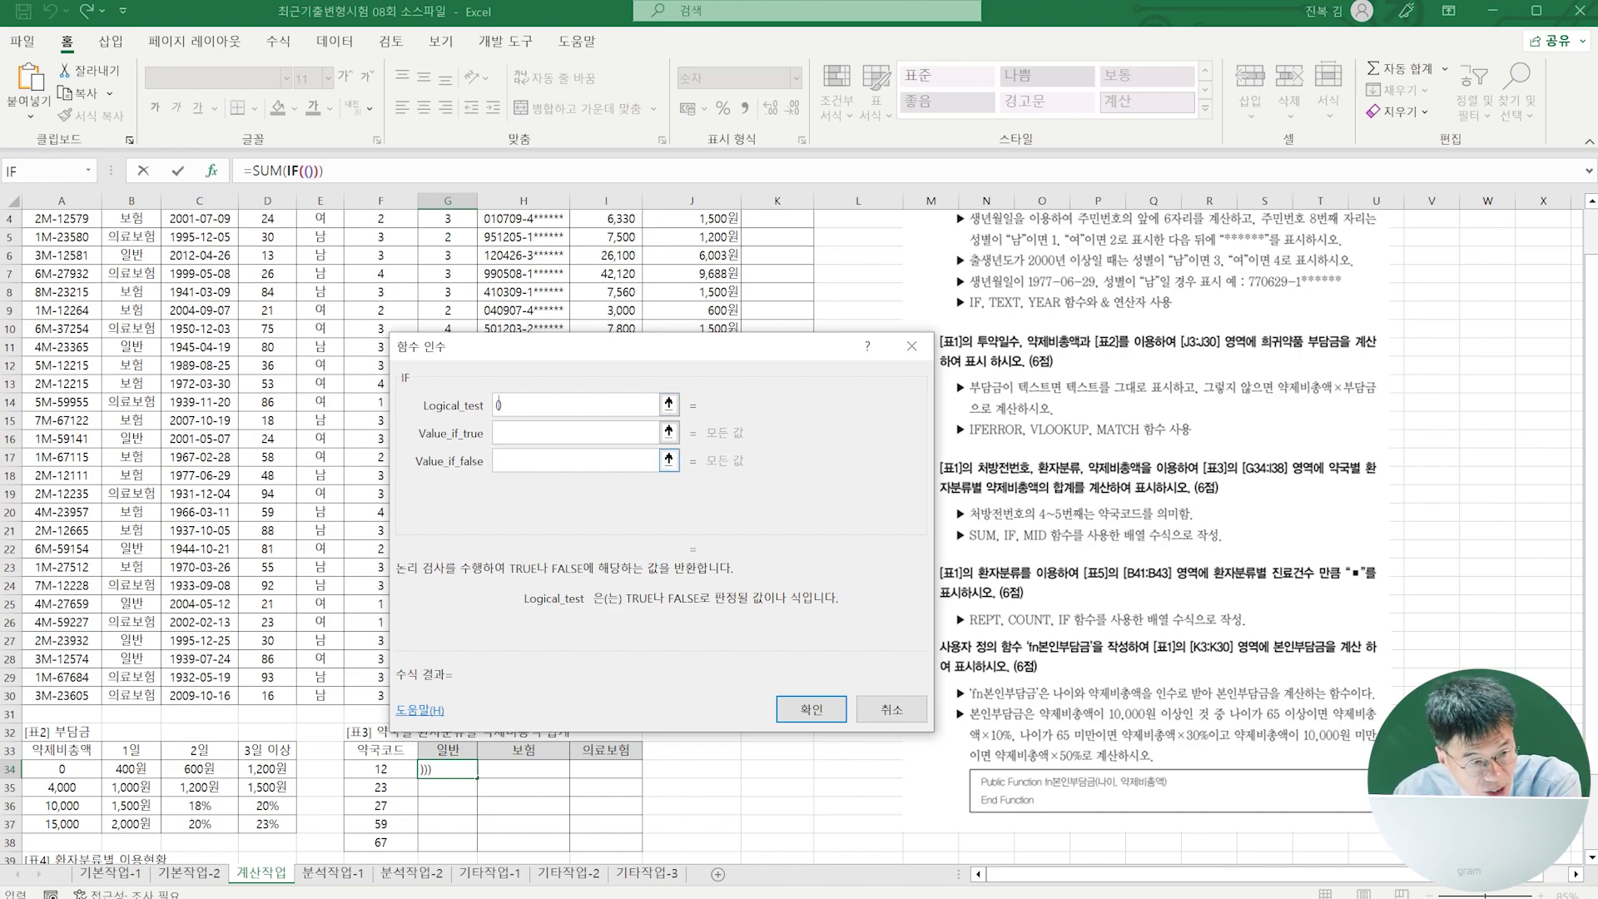
- Nest the MID function from the 텍스트 category inside the parentheses of IF's logical test
{"action": "left_click", "coordinate": [87, 171]}
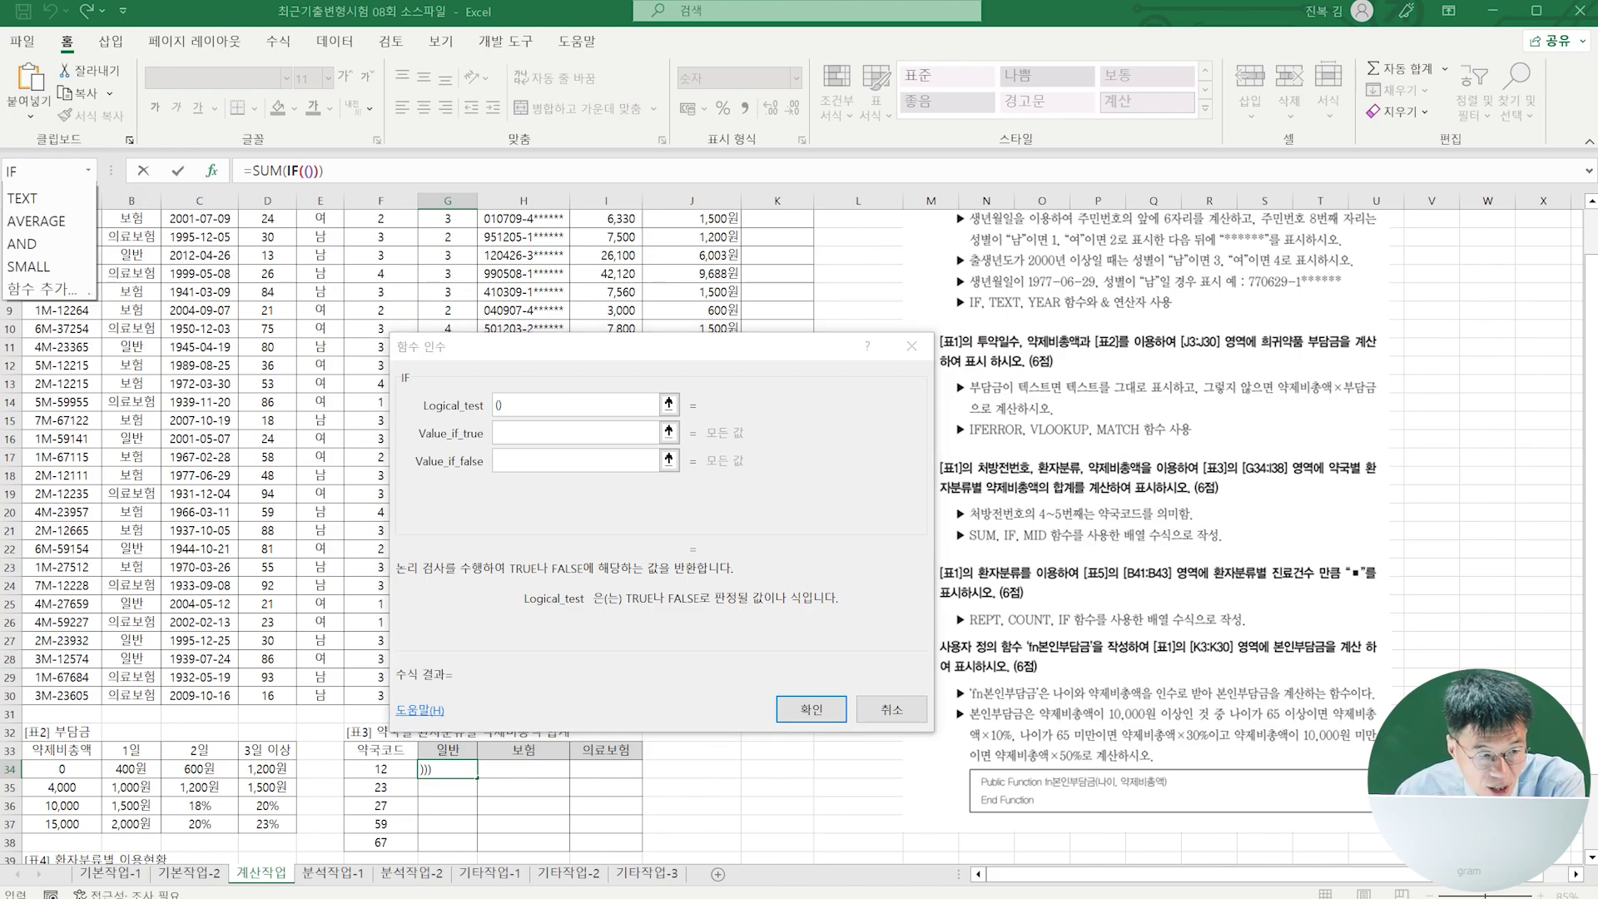
{"action": "left_click", "coordinate": [42, 421]}
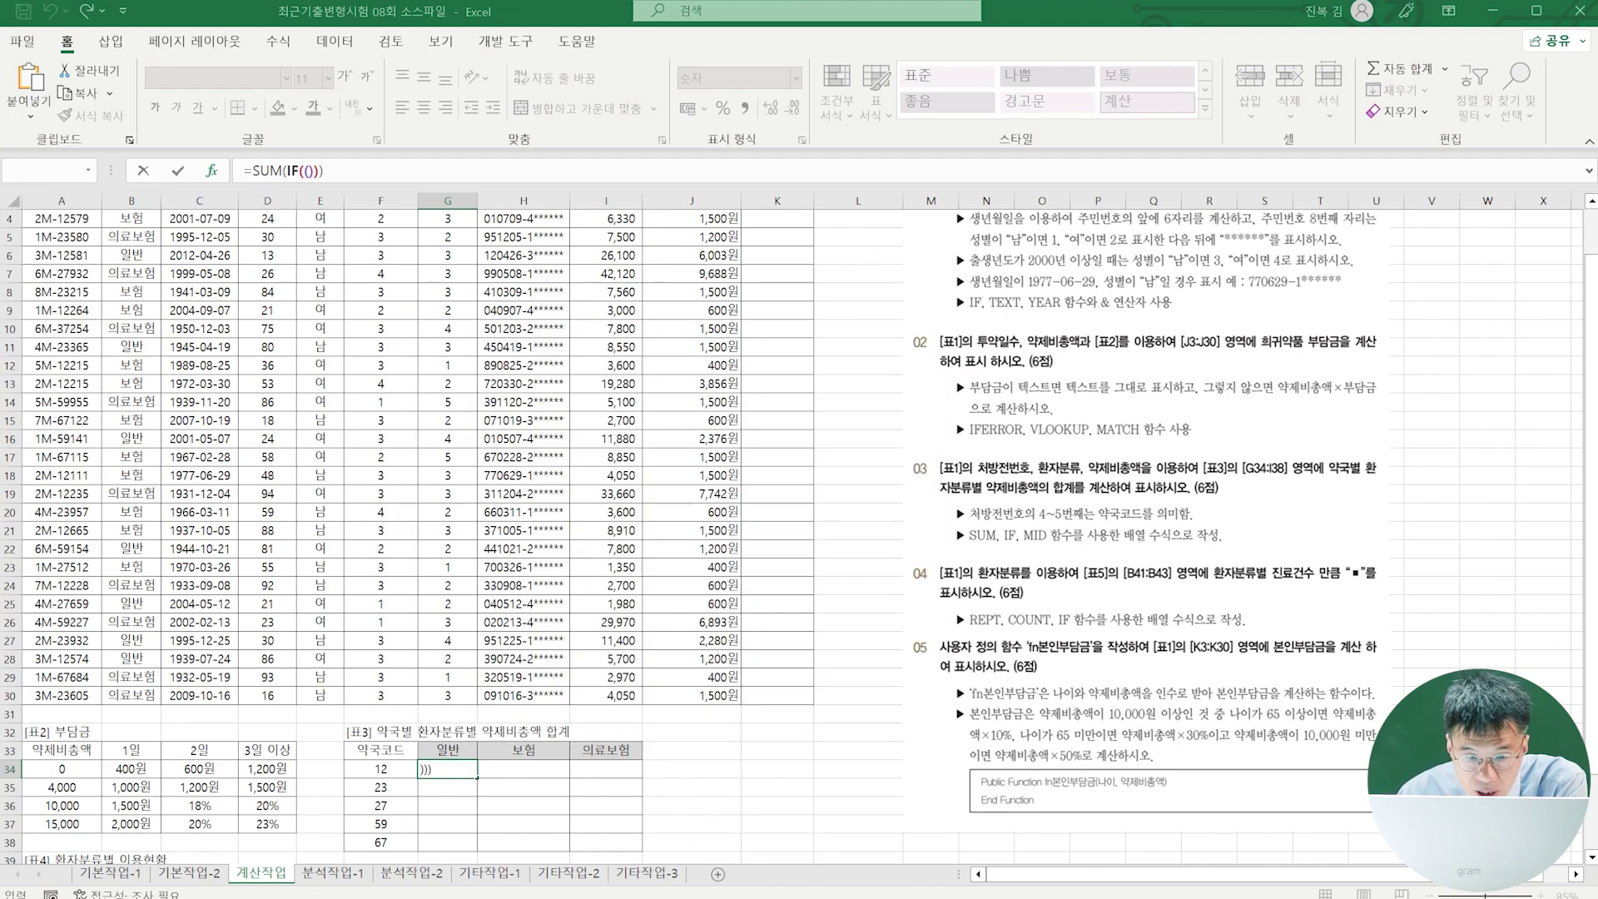
{"action": "left_click", "coordinate": [938, 493]}
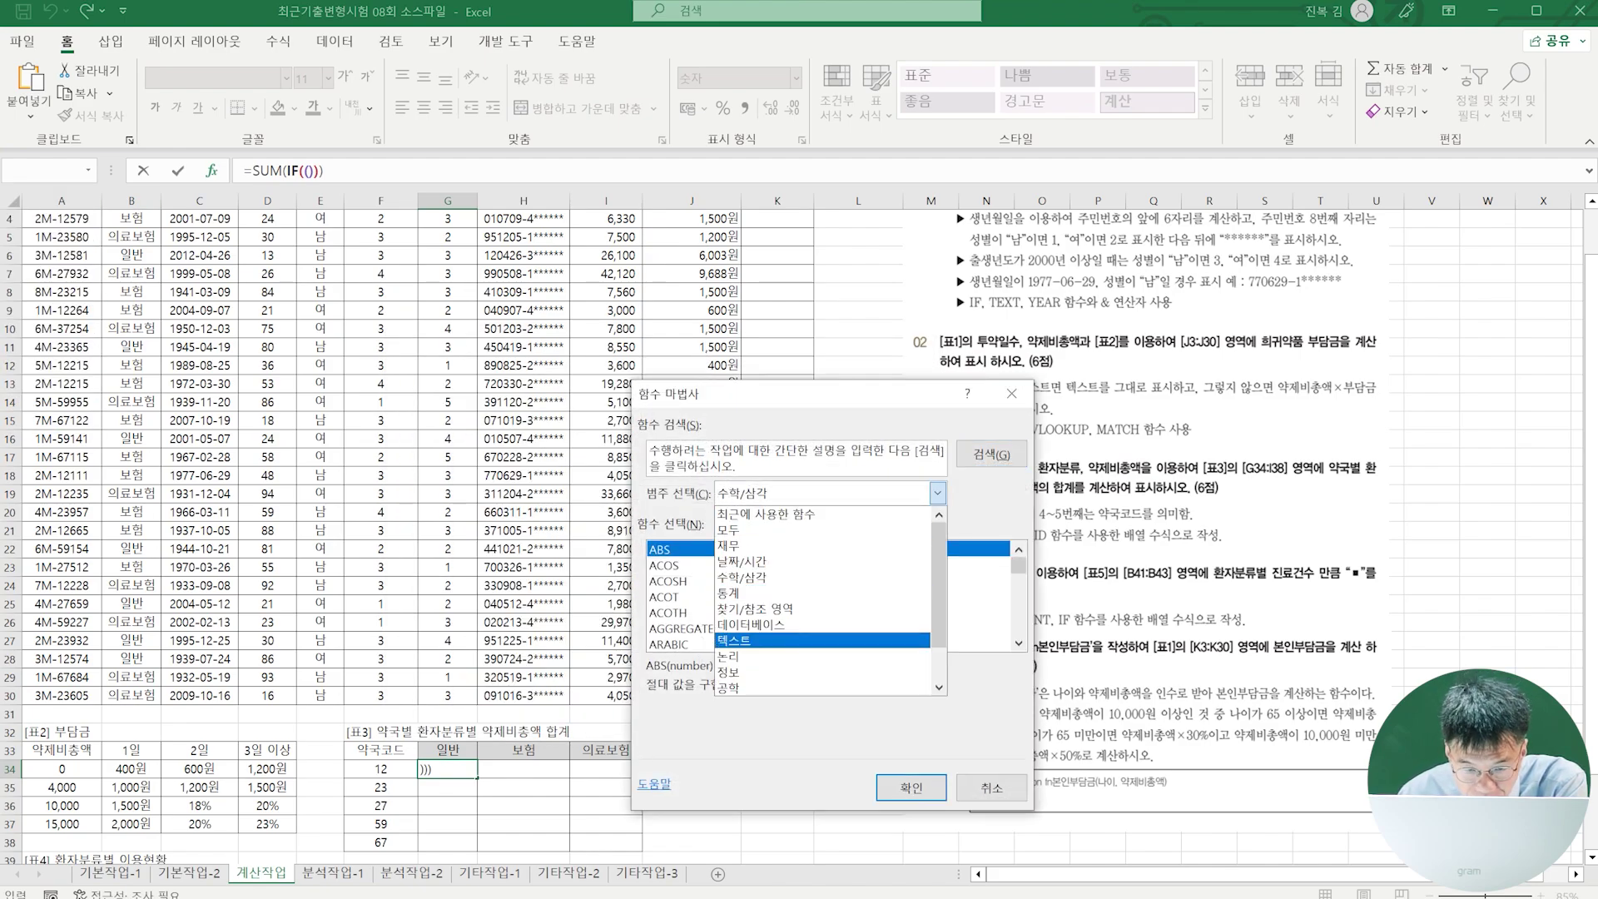
{"action": "left_click", "coordinate": [832, 640]}
{"action": "scroll", "coordinate": [833, 612], "scroll_direction": "down", "scroll_amount": 3}
{"action": "scroll", "coordinate": [833, 595], "scroll_direction": "down", "scroll_amount": 2}
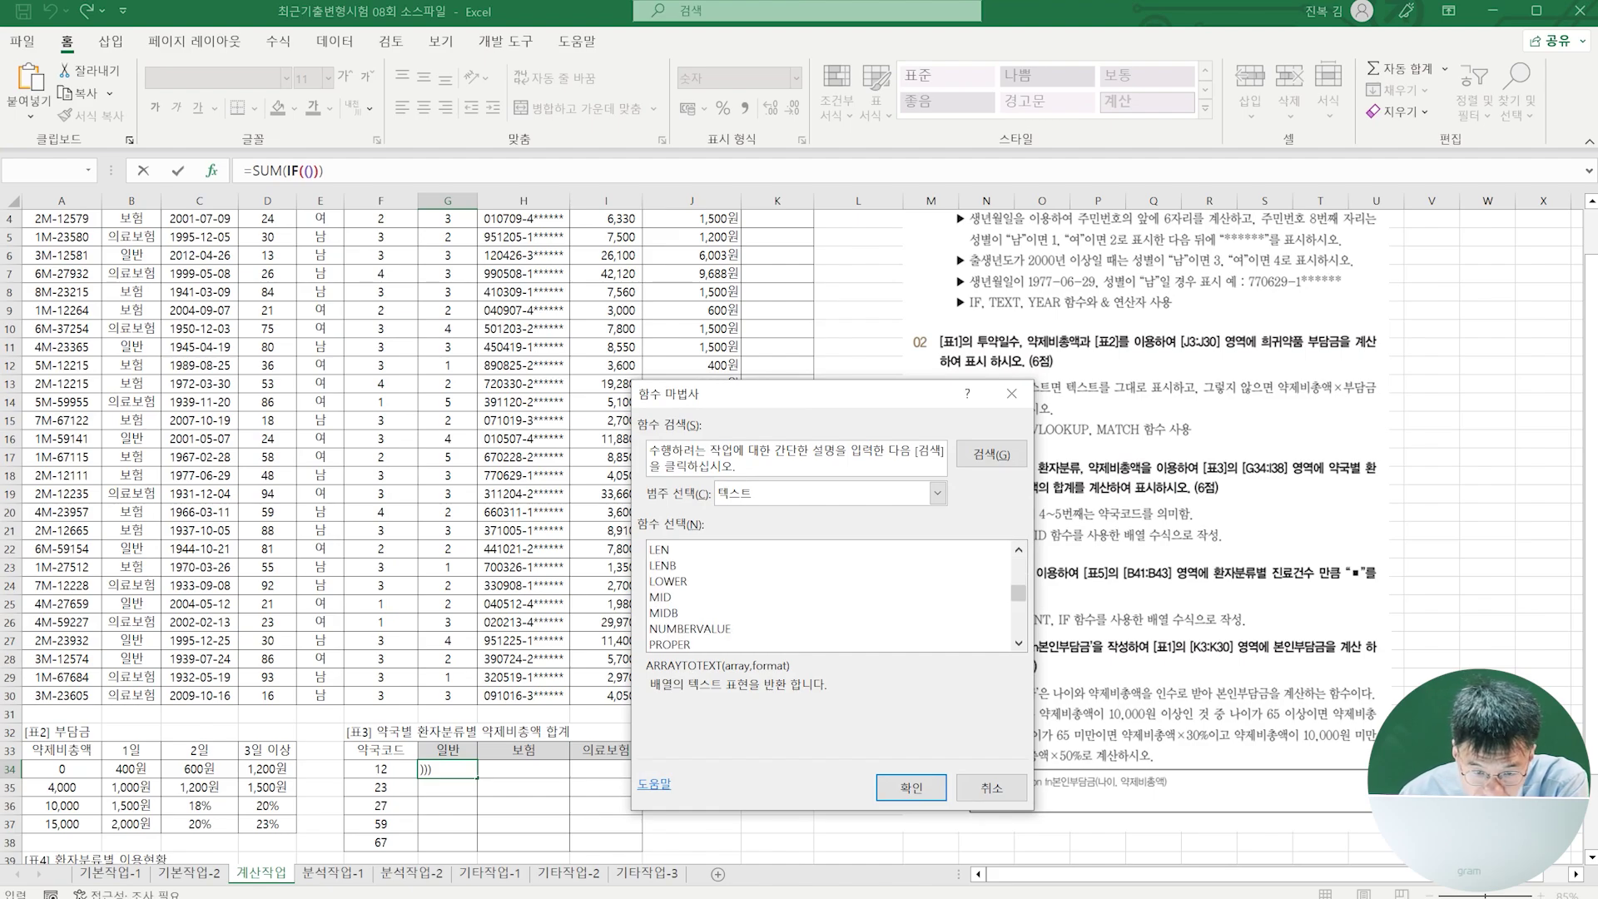
{"action": "double_click", "coordinate": [661, 597]}
- Set MID's text to the absolute prescription-number range $A$3:$A$30, its start position to 4 and its character count to 2
{"action": "scroll", "coordinate": [408, 532], "scroll_direction": "up", "scroll_amount": 1}
{"action": "left_click_drag", "start_coordinate": [61, 255], "coordinate": [79, 750]}
{"action": "key", "text": "F4"}
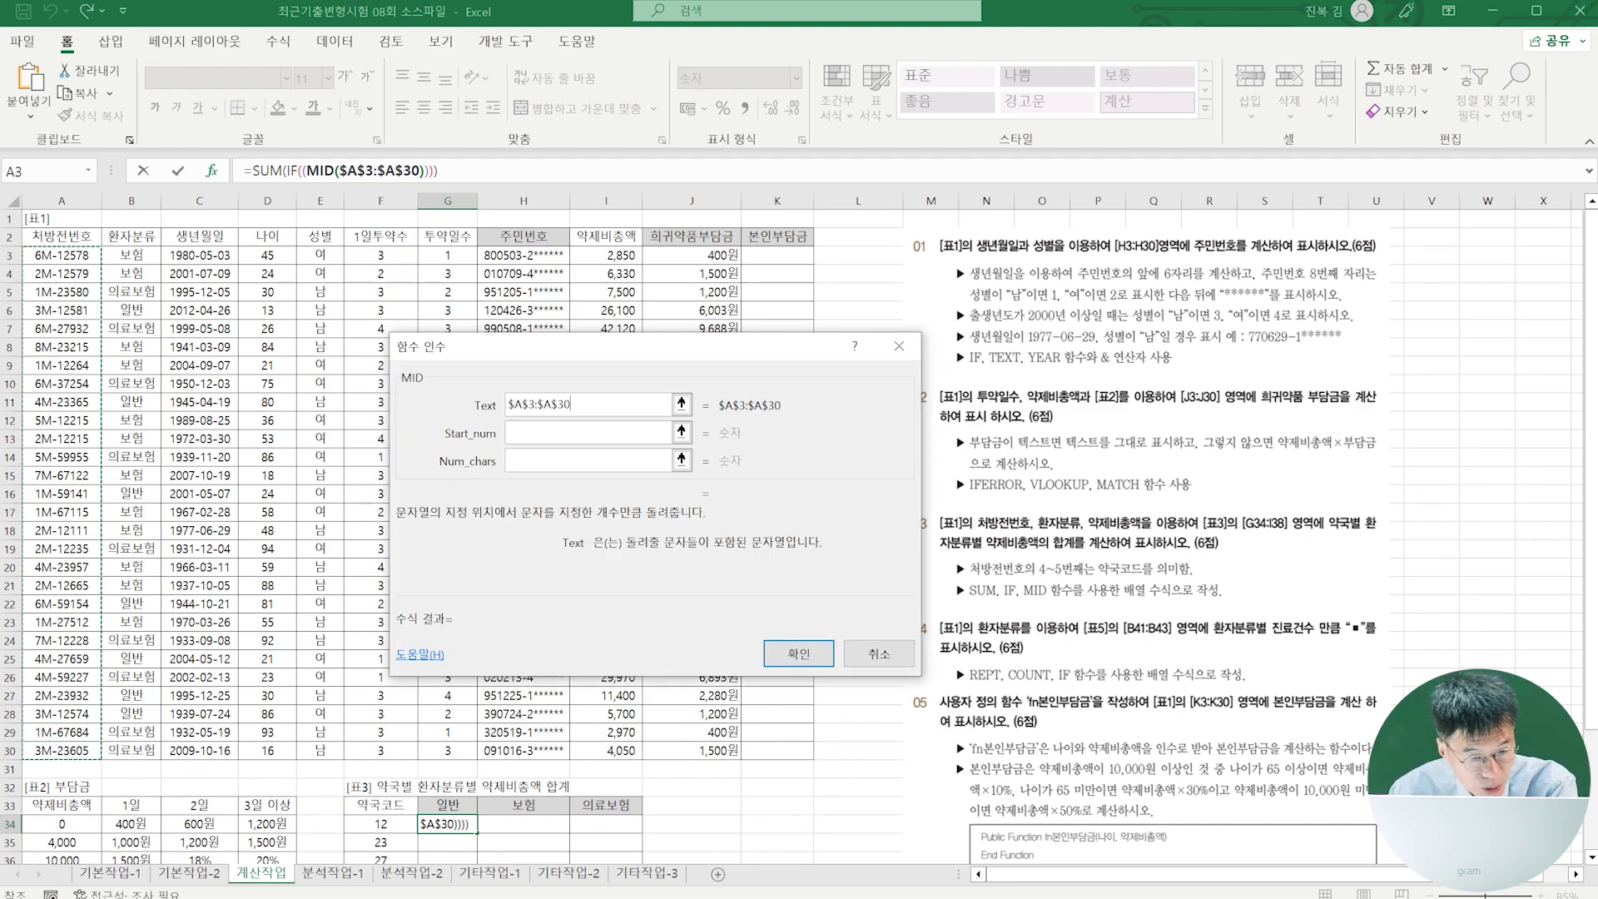
{"action": "key", "text": "Tab"}
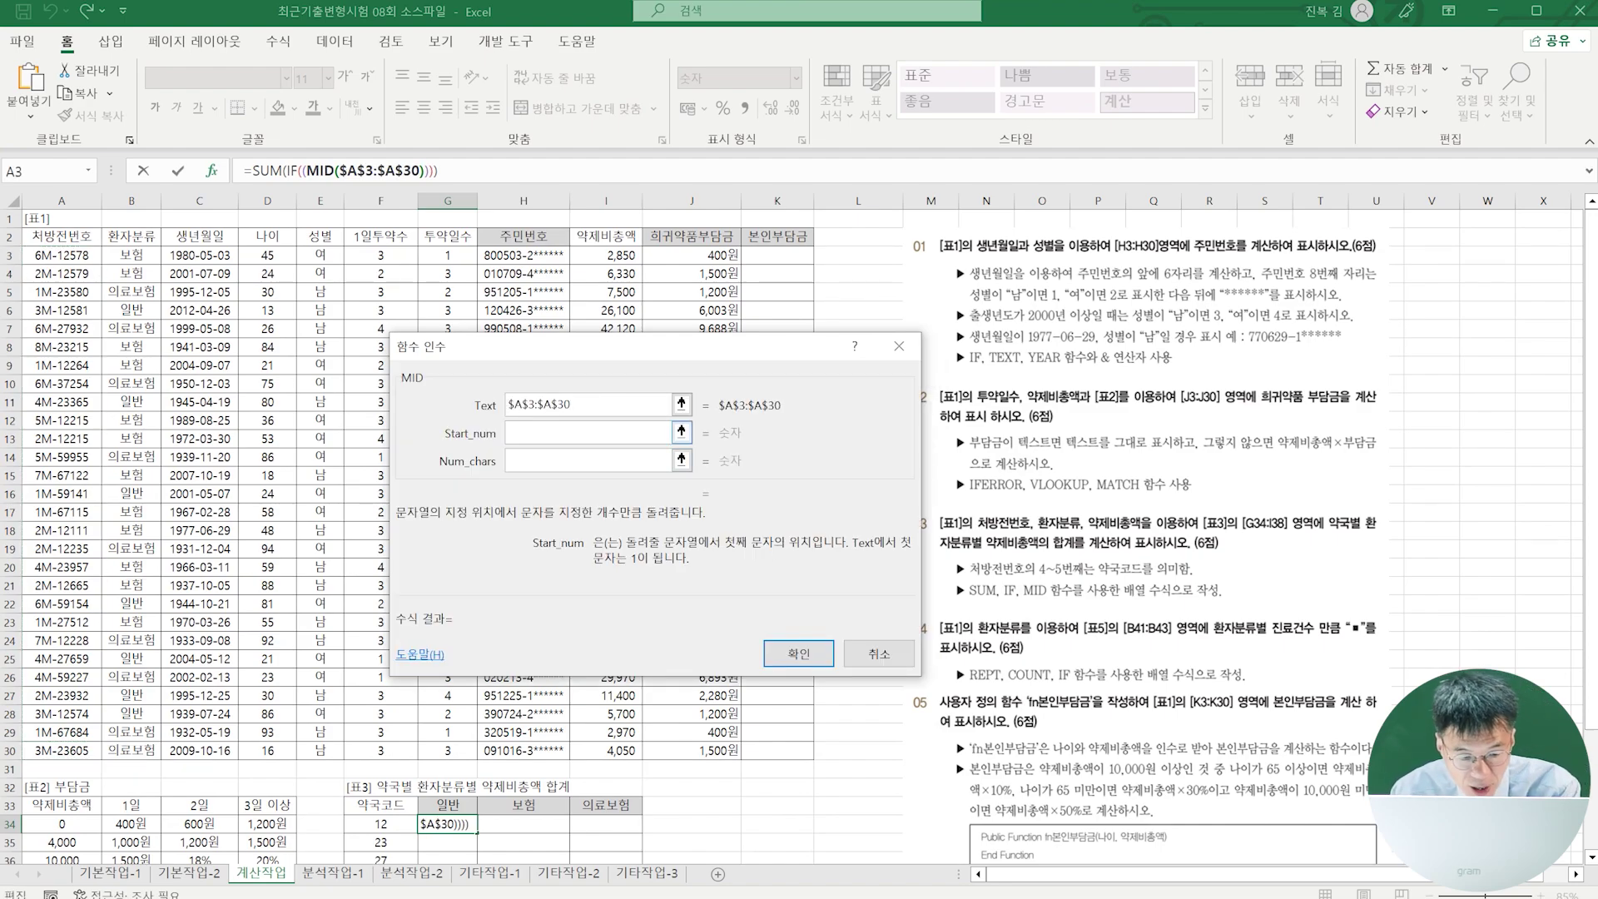
{"action": "type", "text": "4"}
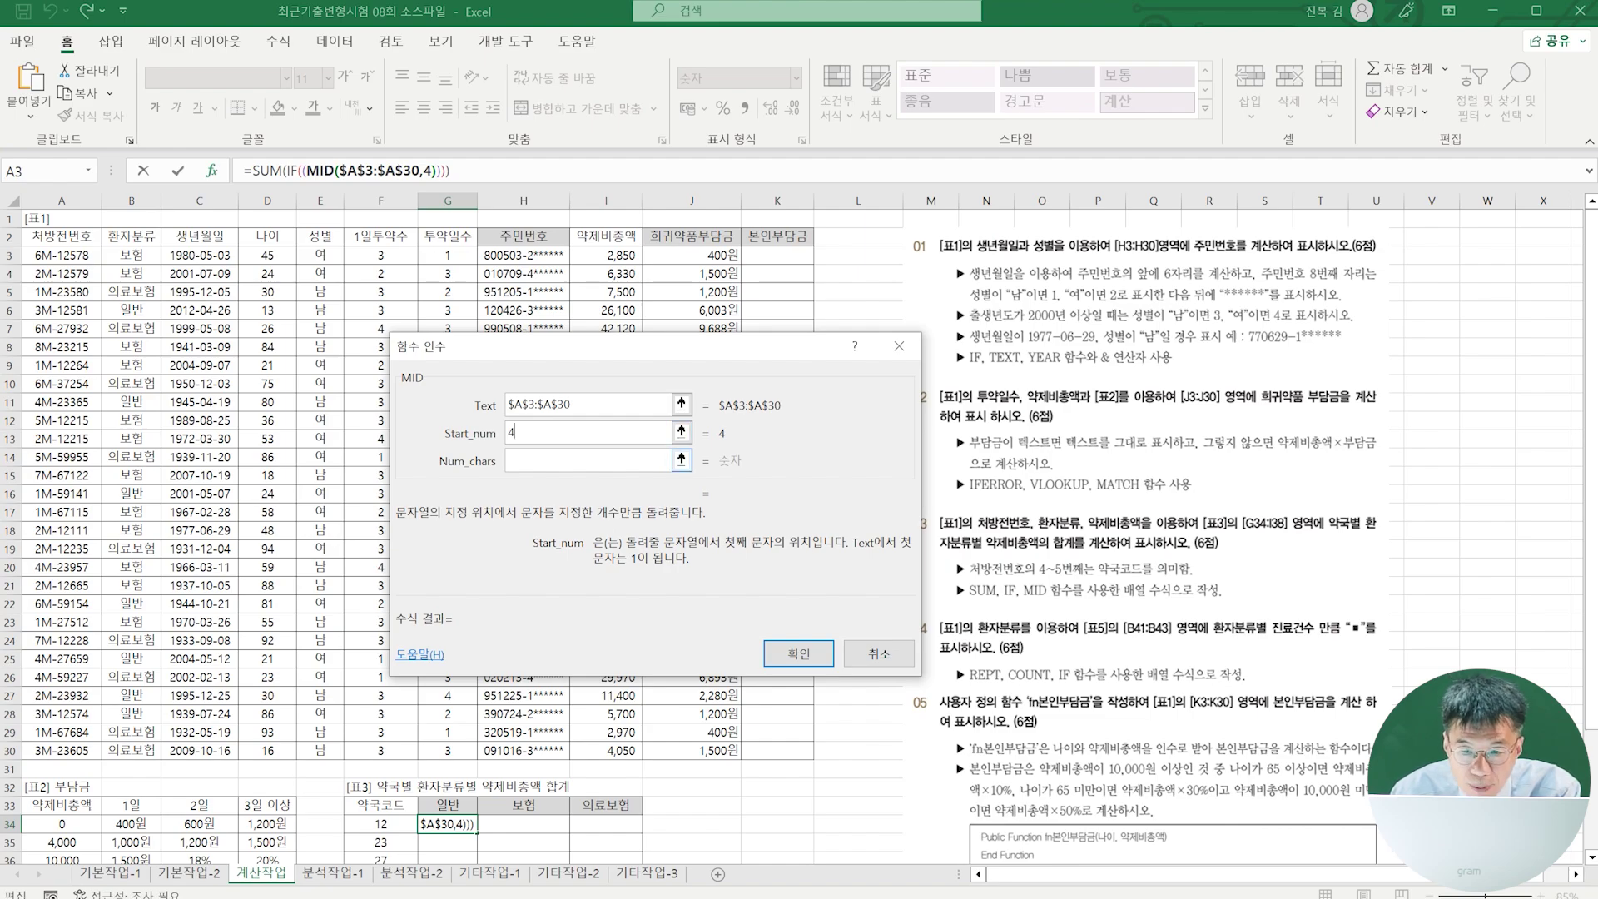
{"action": "key", "text": "Tab"}
{"action": "type", "text": "2"}
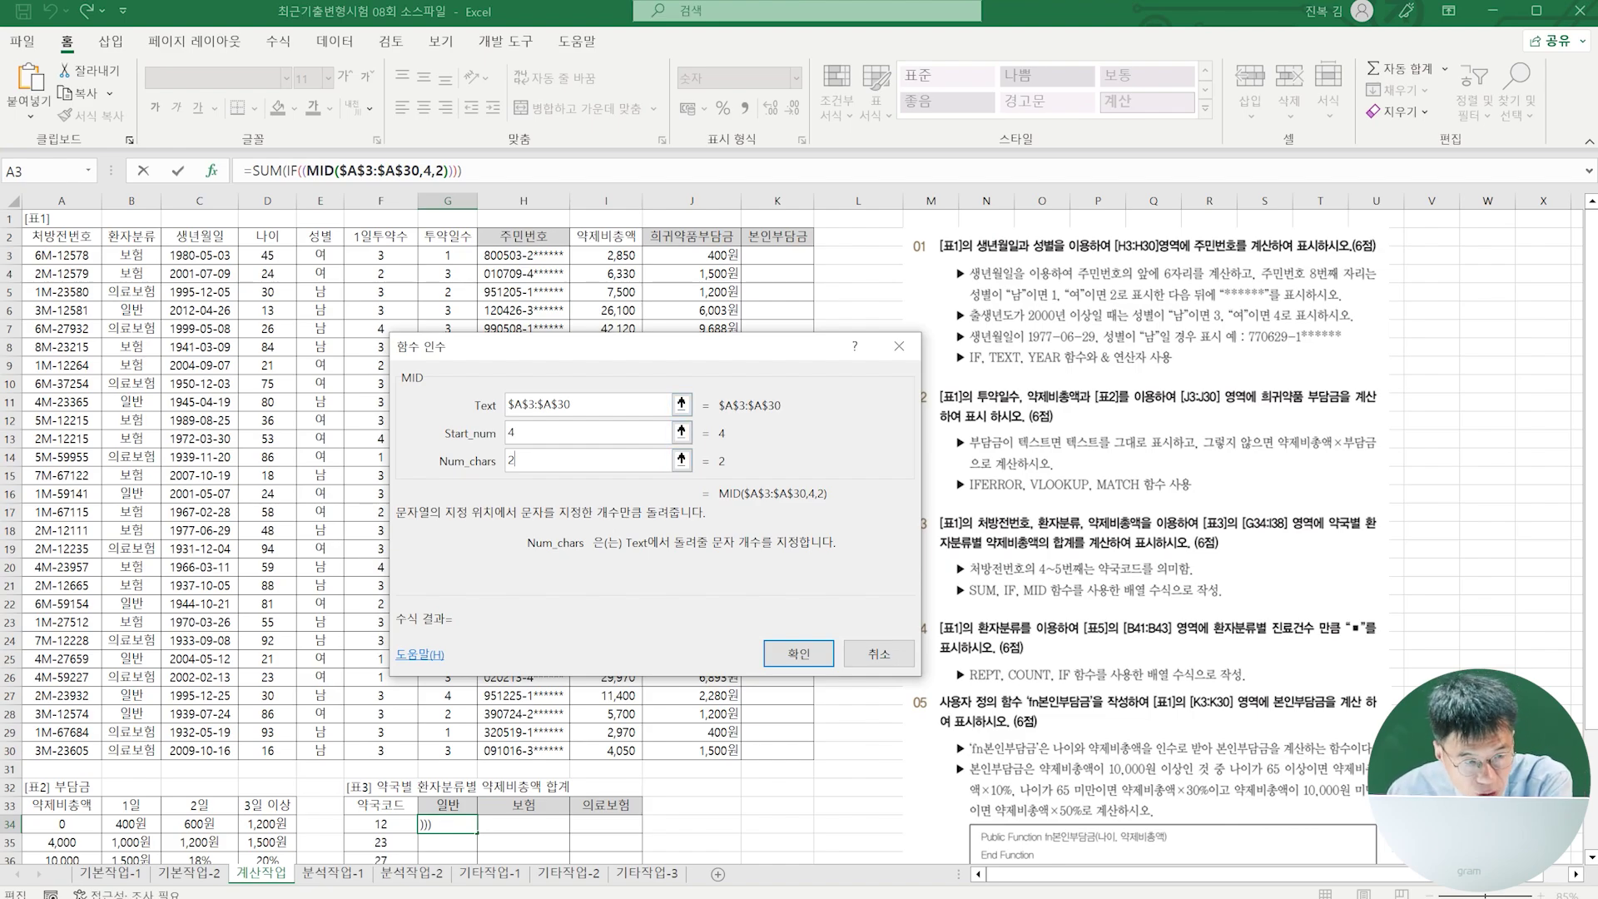
- Return to IF's arguments, multiply the MID result by 1 and compare it with the pharmacy code $F34, locking only the column
{"action": "left_click", "coordinate": [290, 170]}
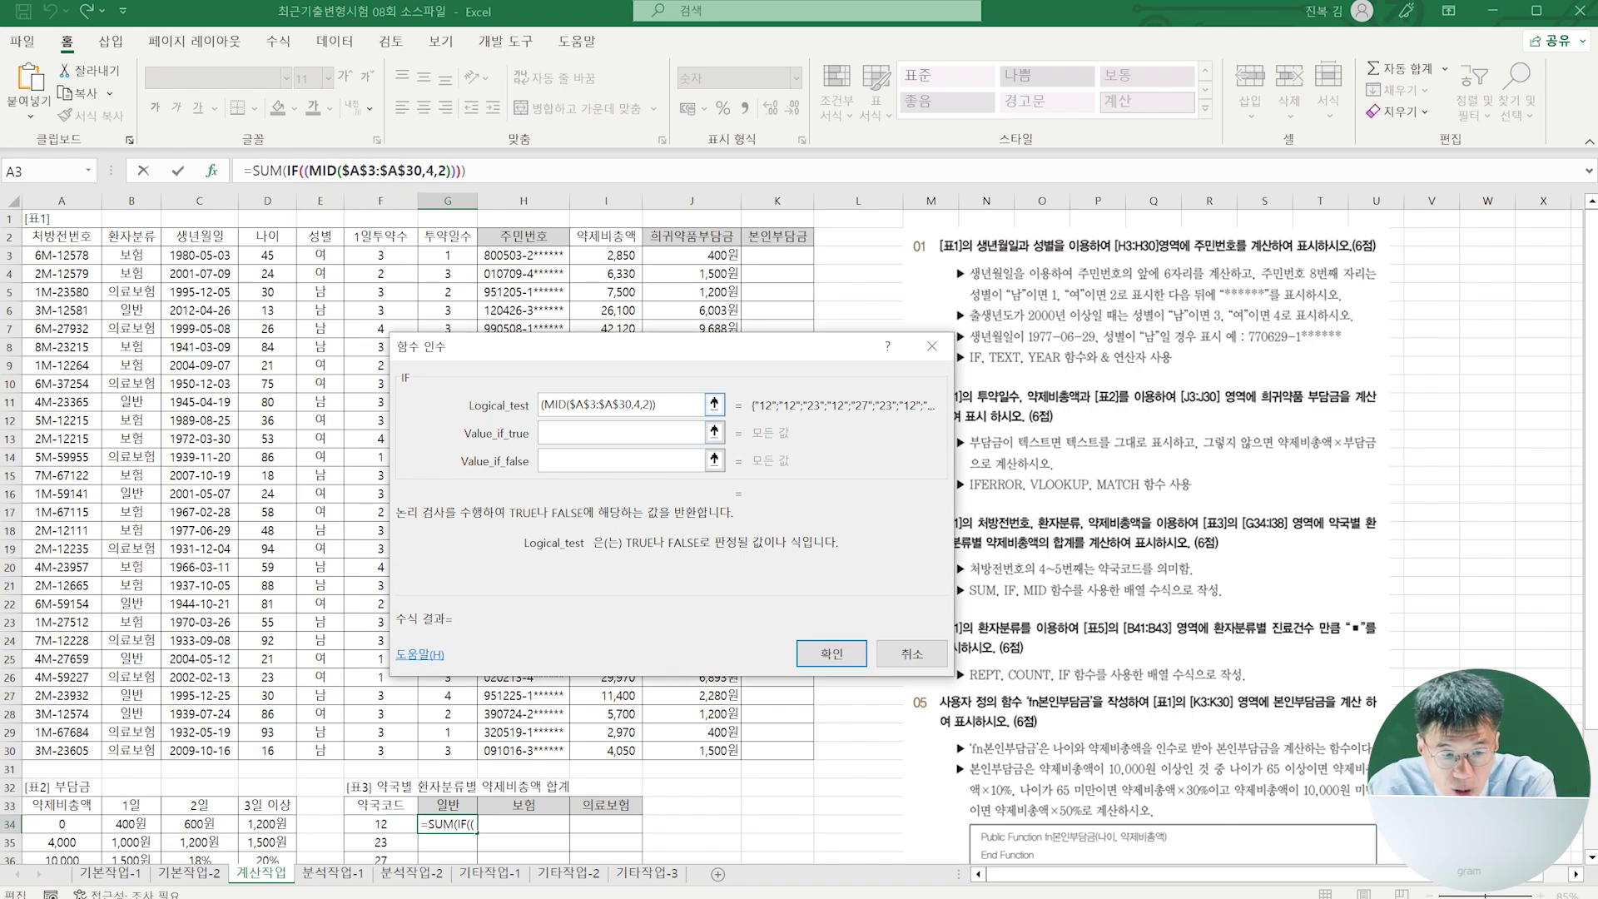
{"action": "type", "text": "*1"}
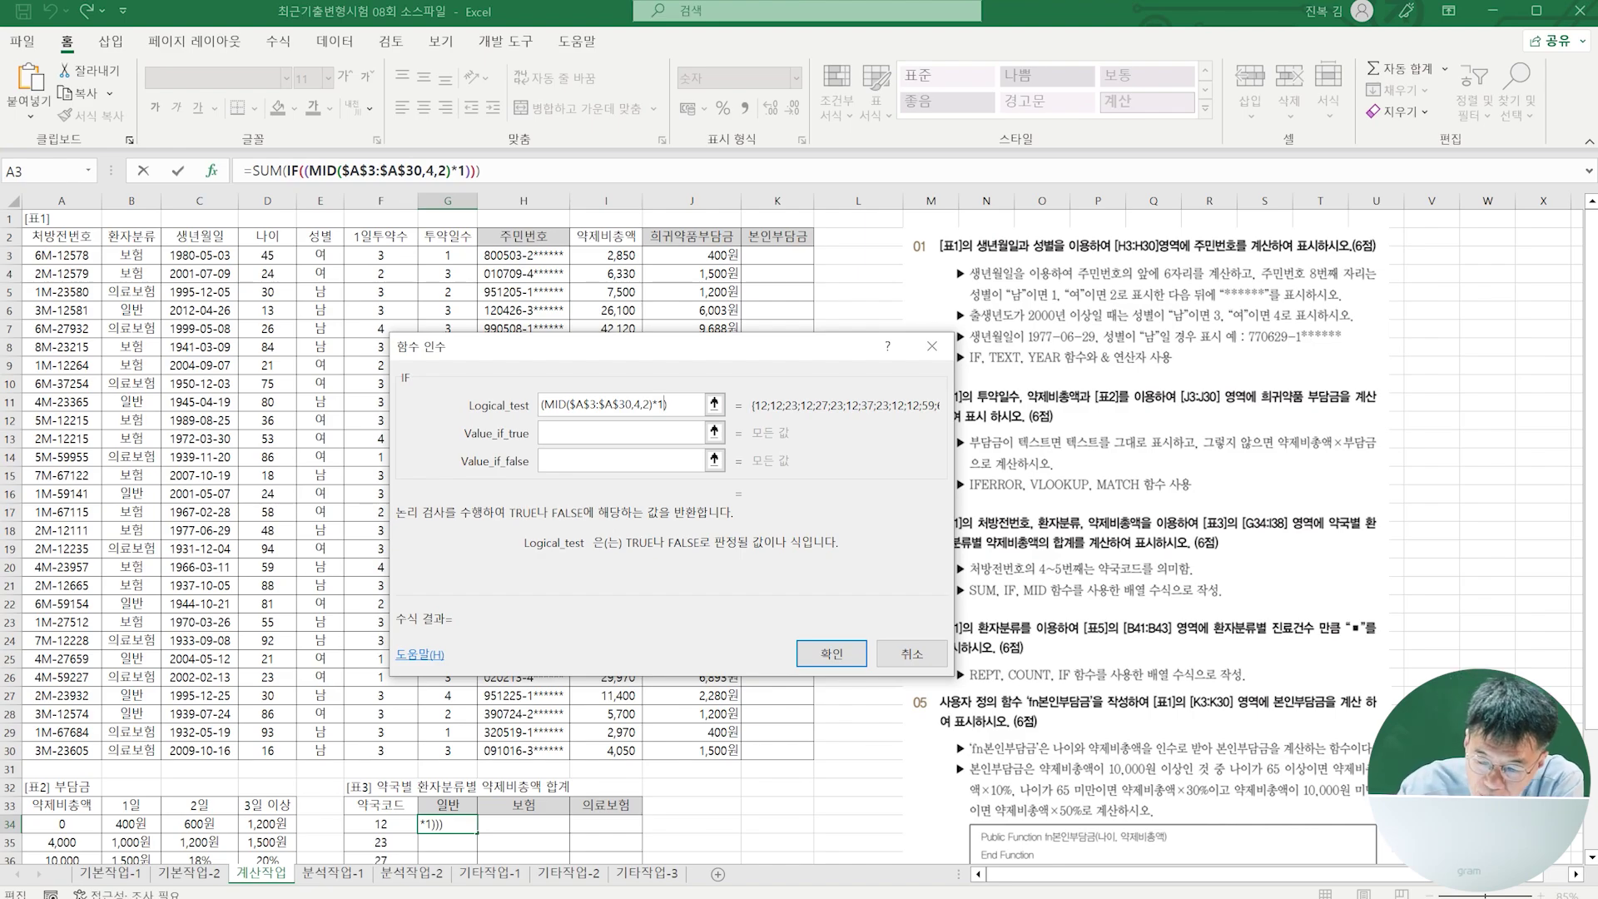
{"action": "type", "text": "="}
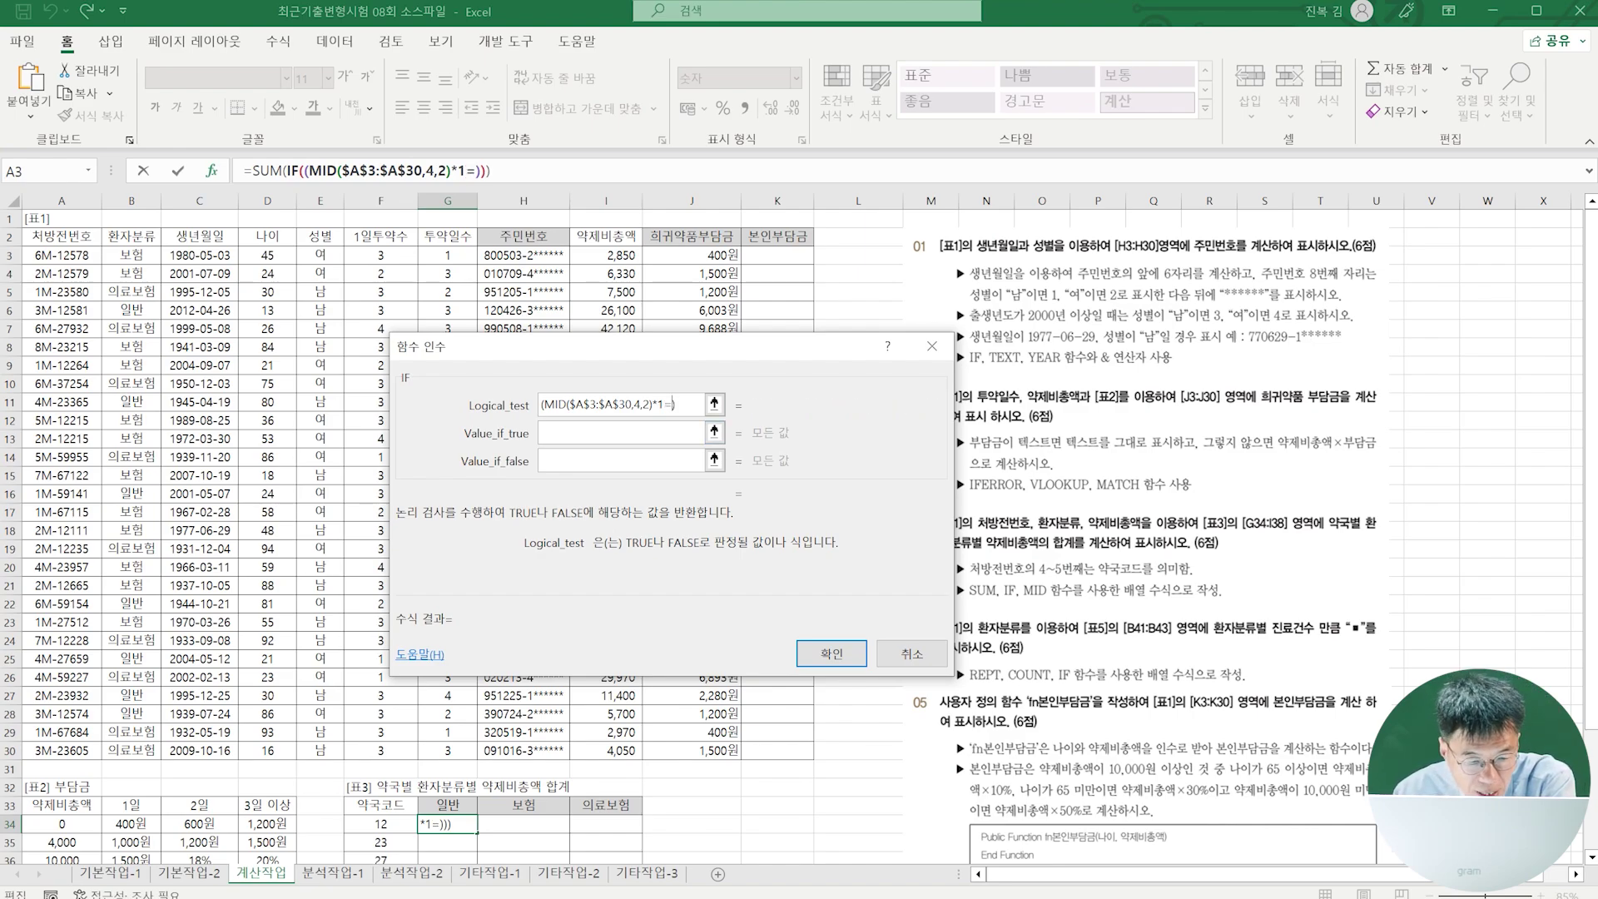
{"action": "left_click", "coordinate": [380, 823]}
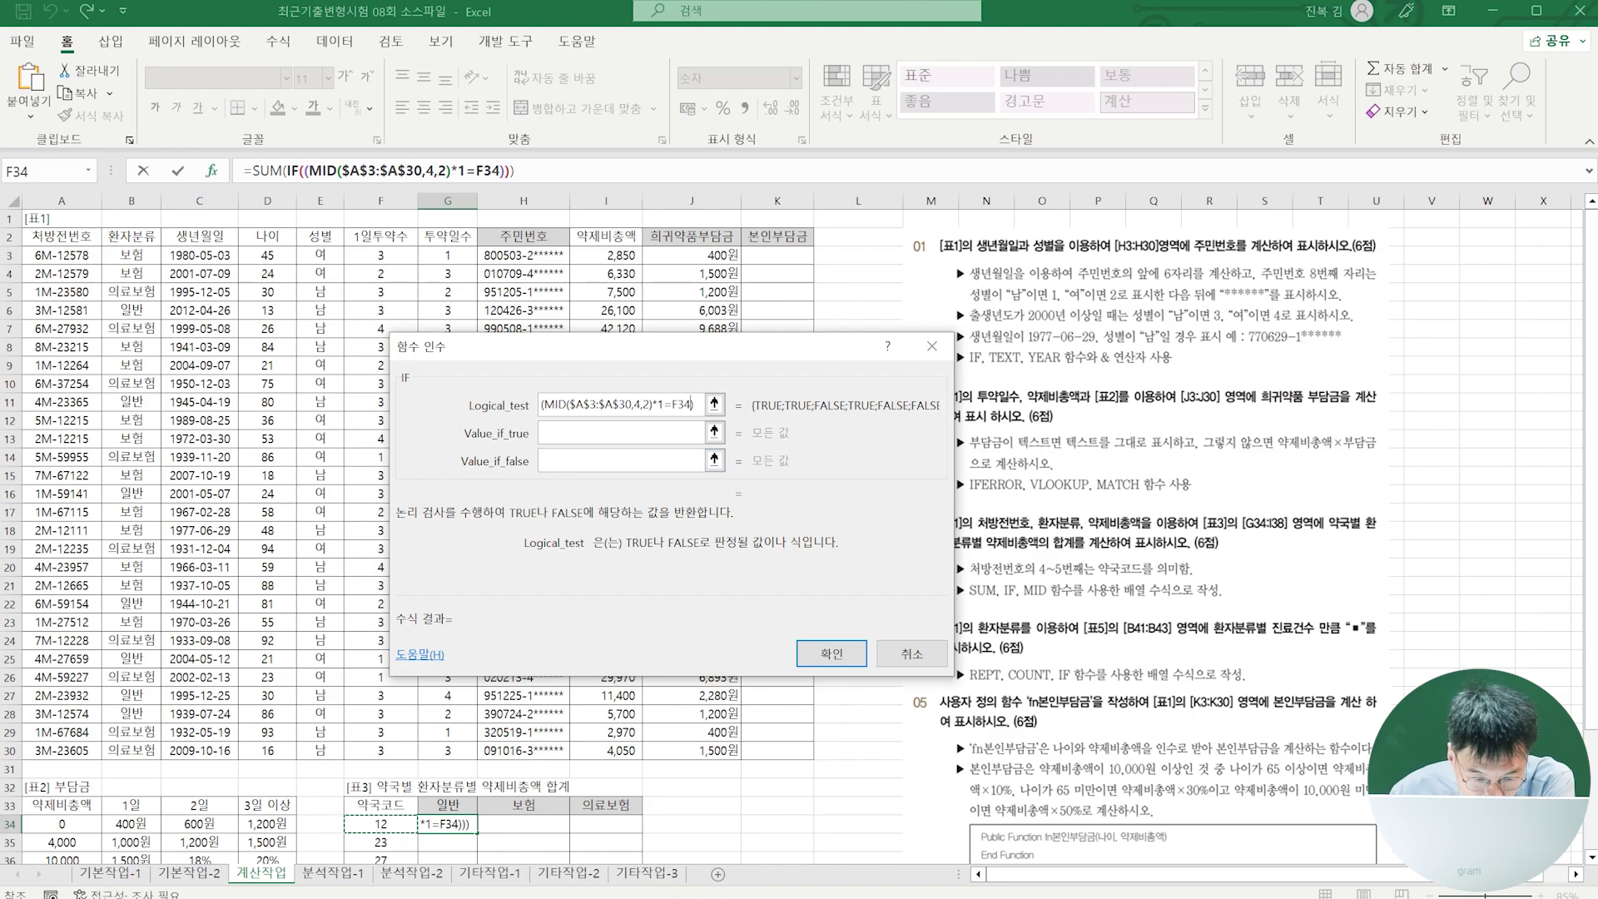
{"action": "key", "text": "F4"}
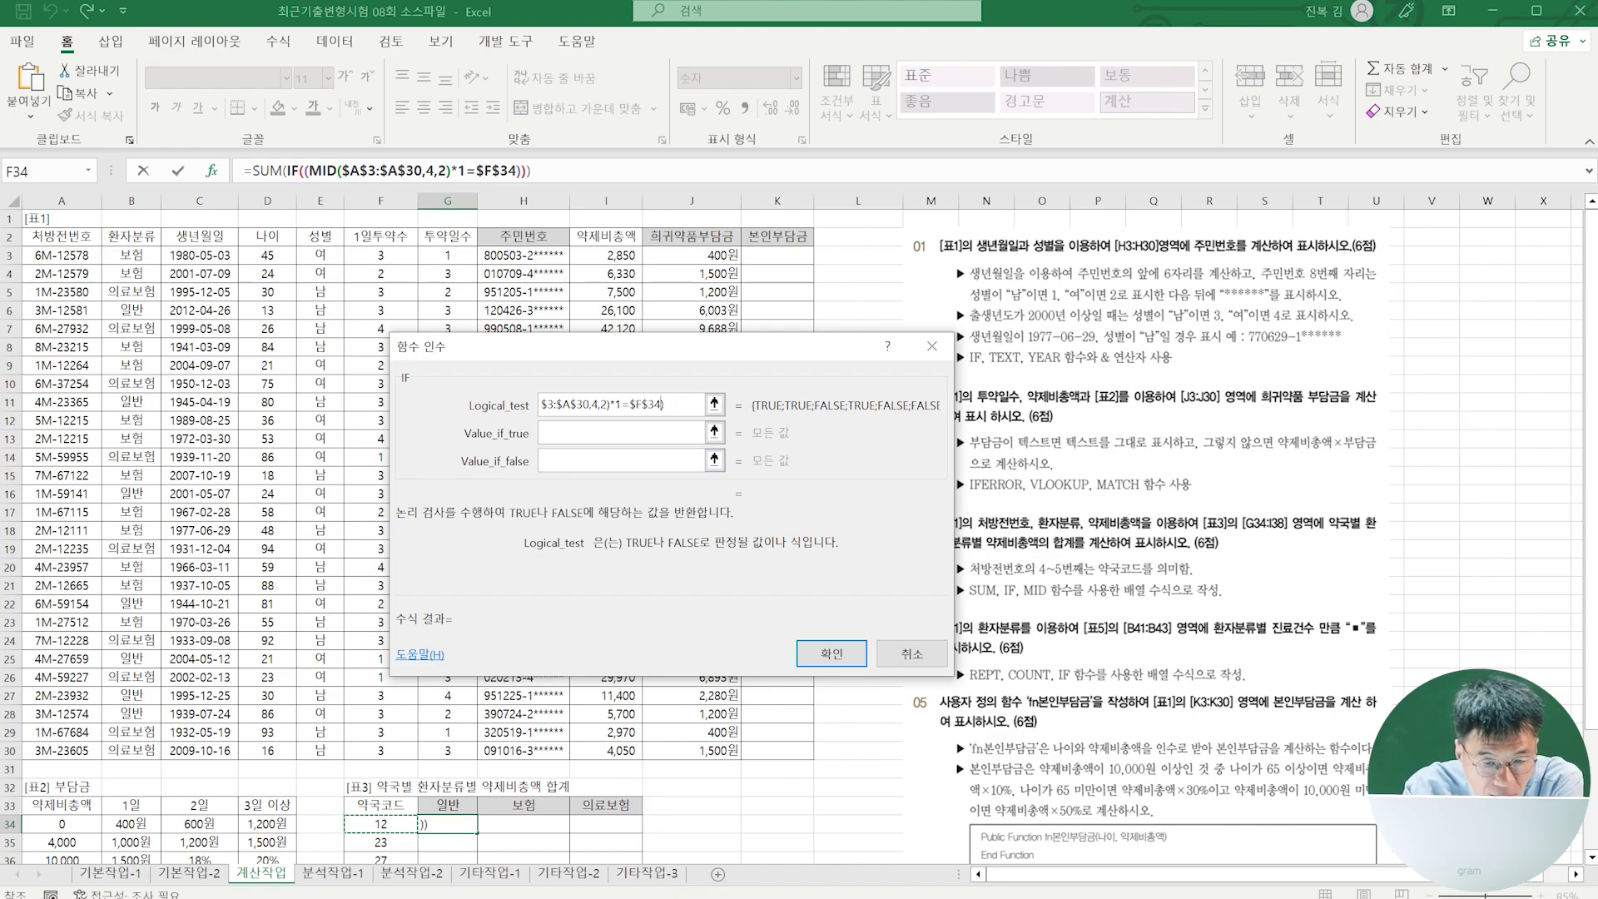
{"action": "key", "text": "F4"}
{"action": "key", "text": "F4"}
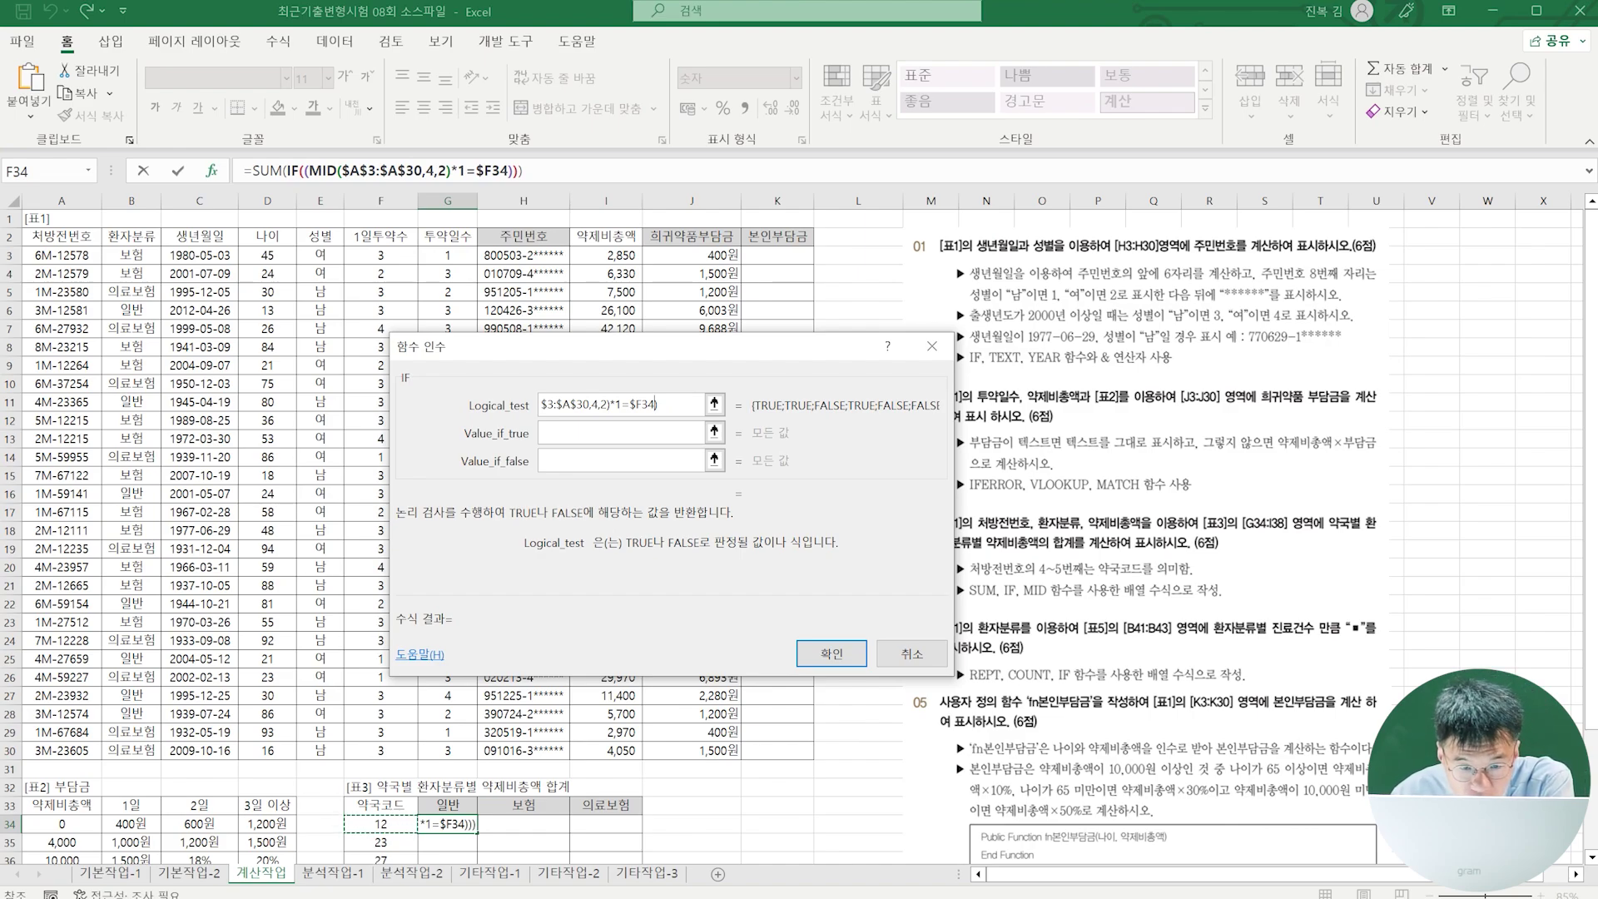
- Multiply the logical test by a second condition, ($B$3:$B$30=G$33), matching the patient category with the column header
{"action": "type", "text": "*"}
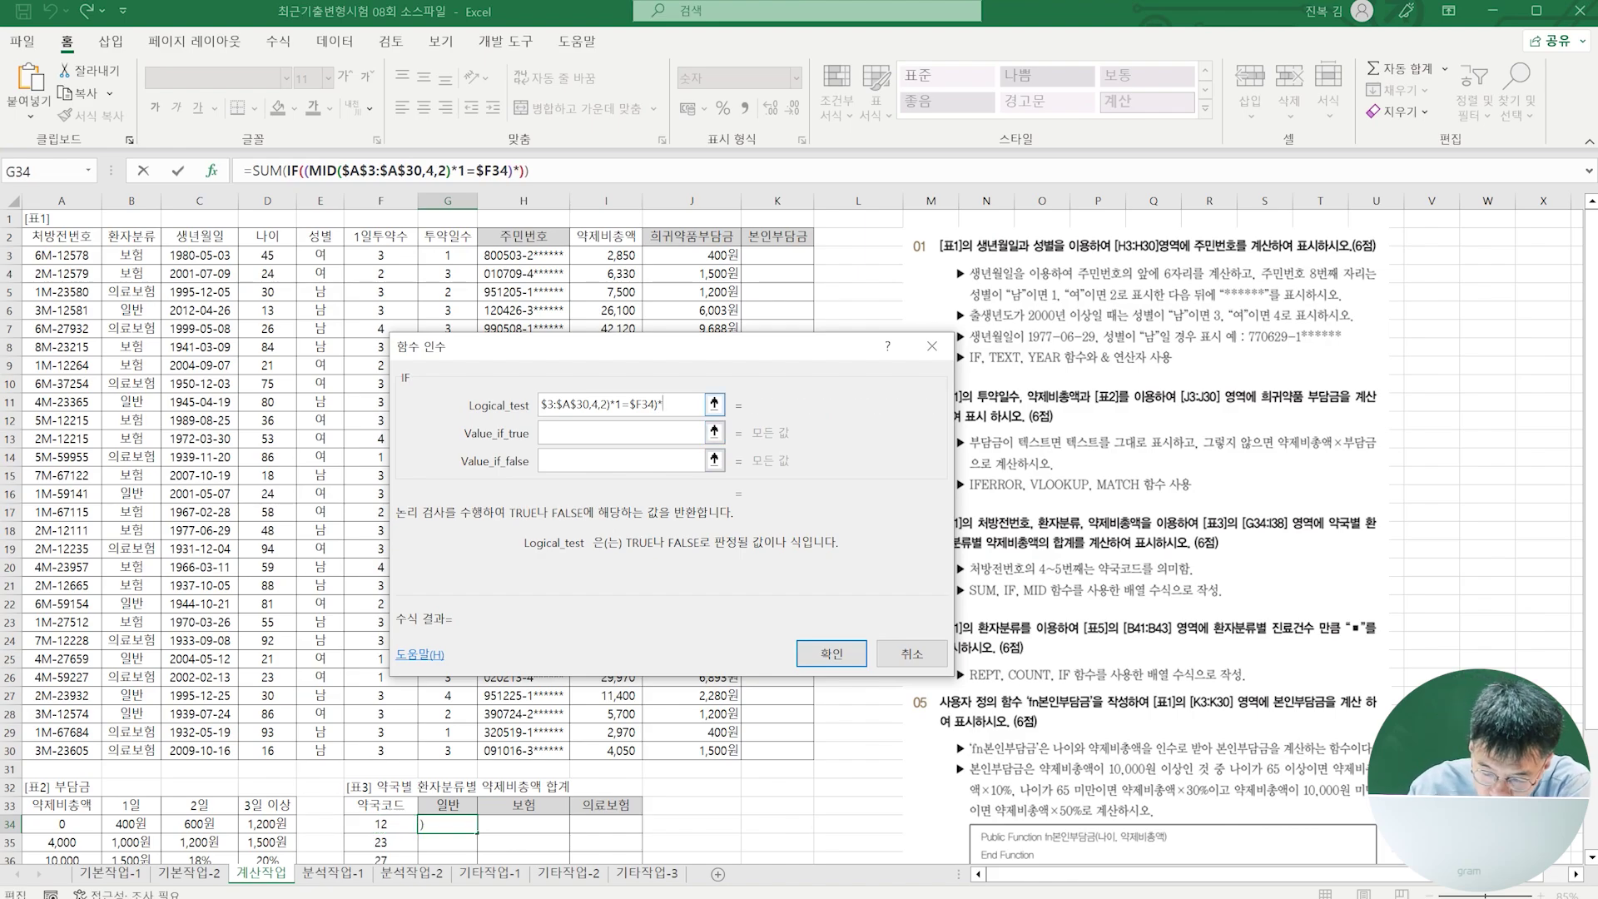
{"action": "type", "text": "()"}
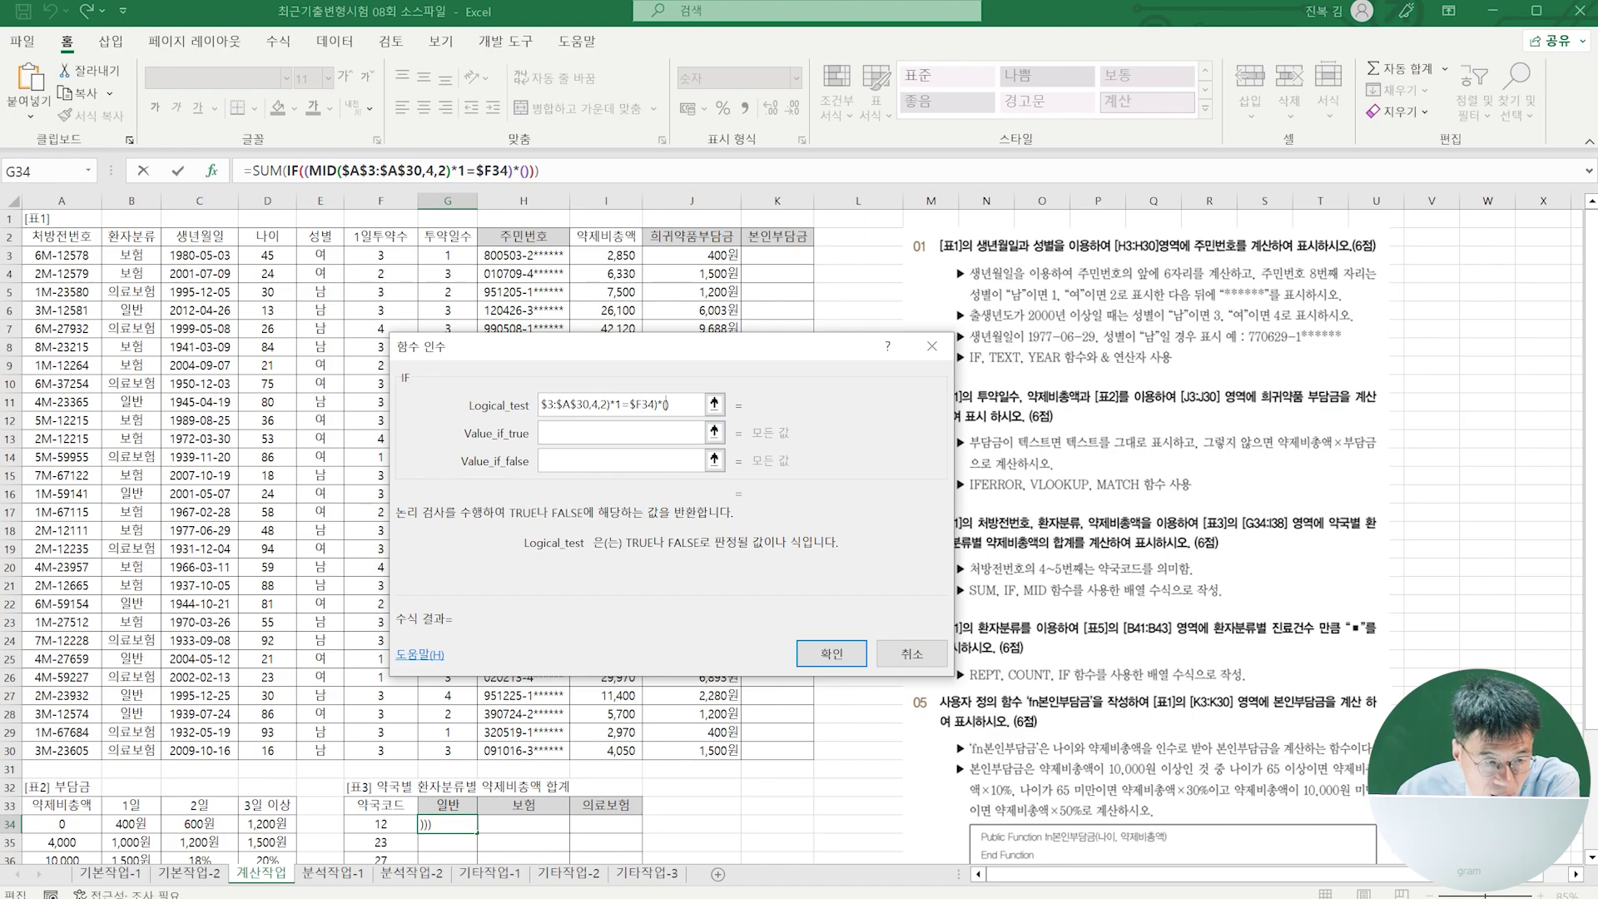
{"action": "left_click_drag", "start_coordinate": [132, 254], "coordinate": [133, 753]}
{"action": "key", "text": "F4"}
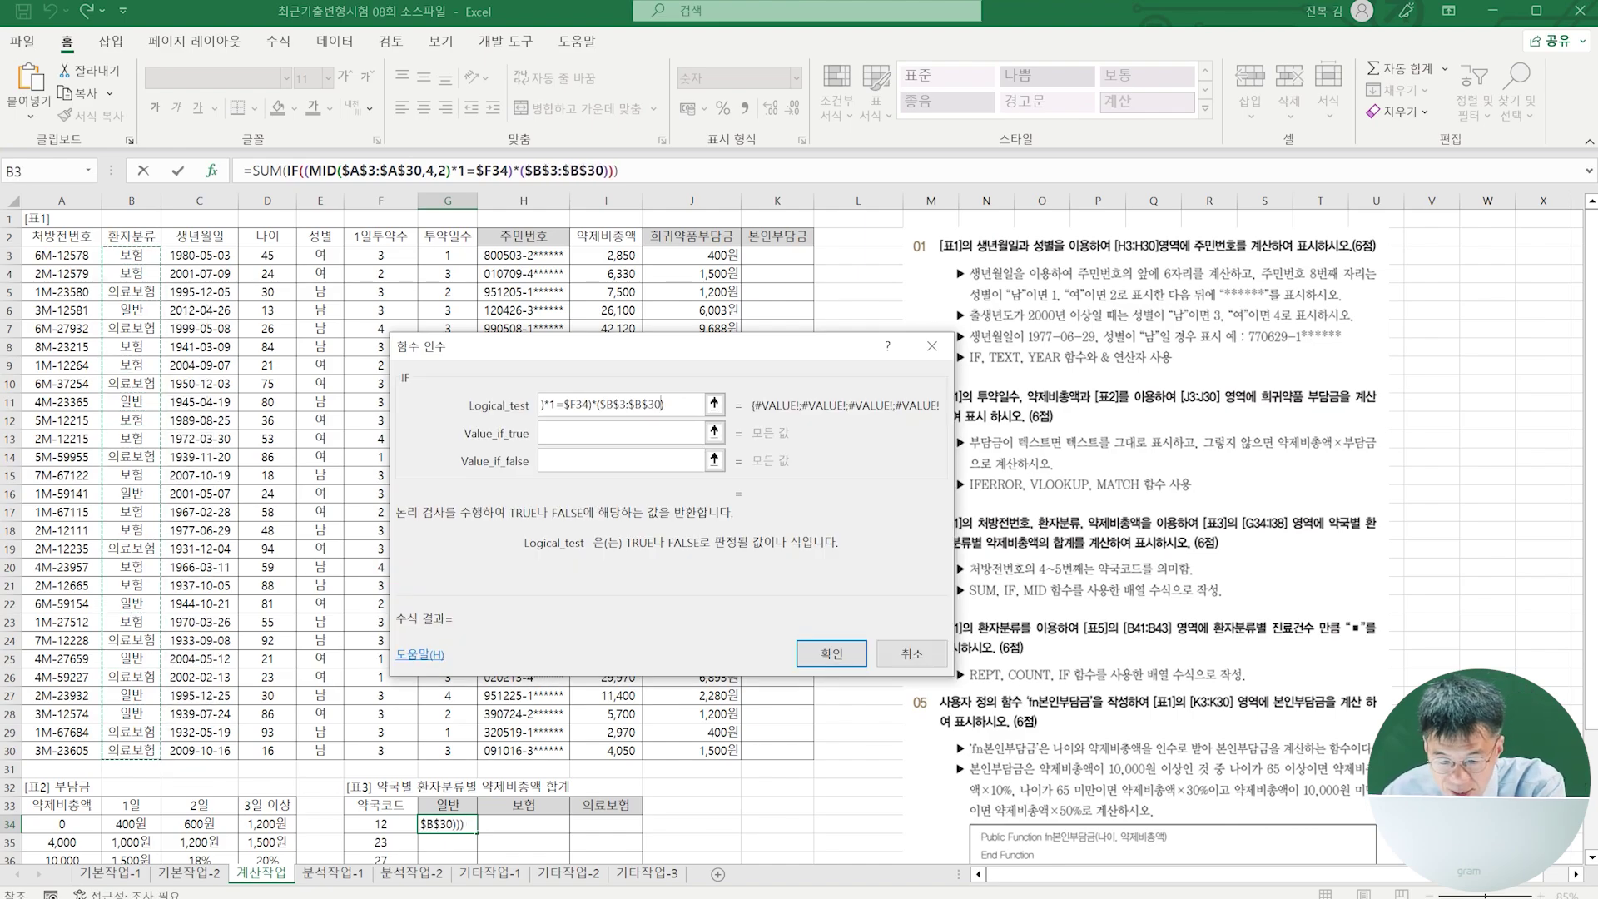
{"action": "type", "text": "="}
{"action": "left_click", "coordinate": [447, 805]}
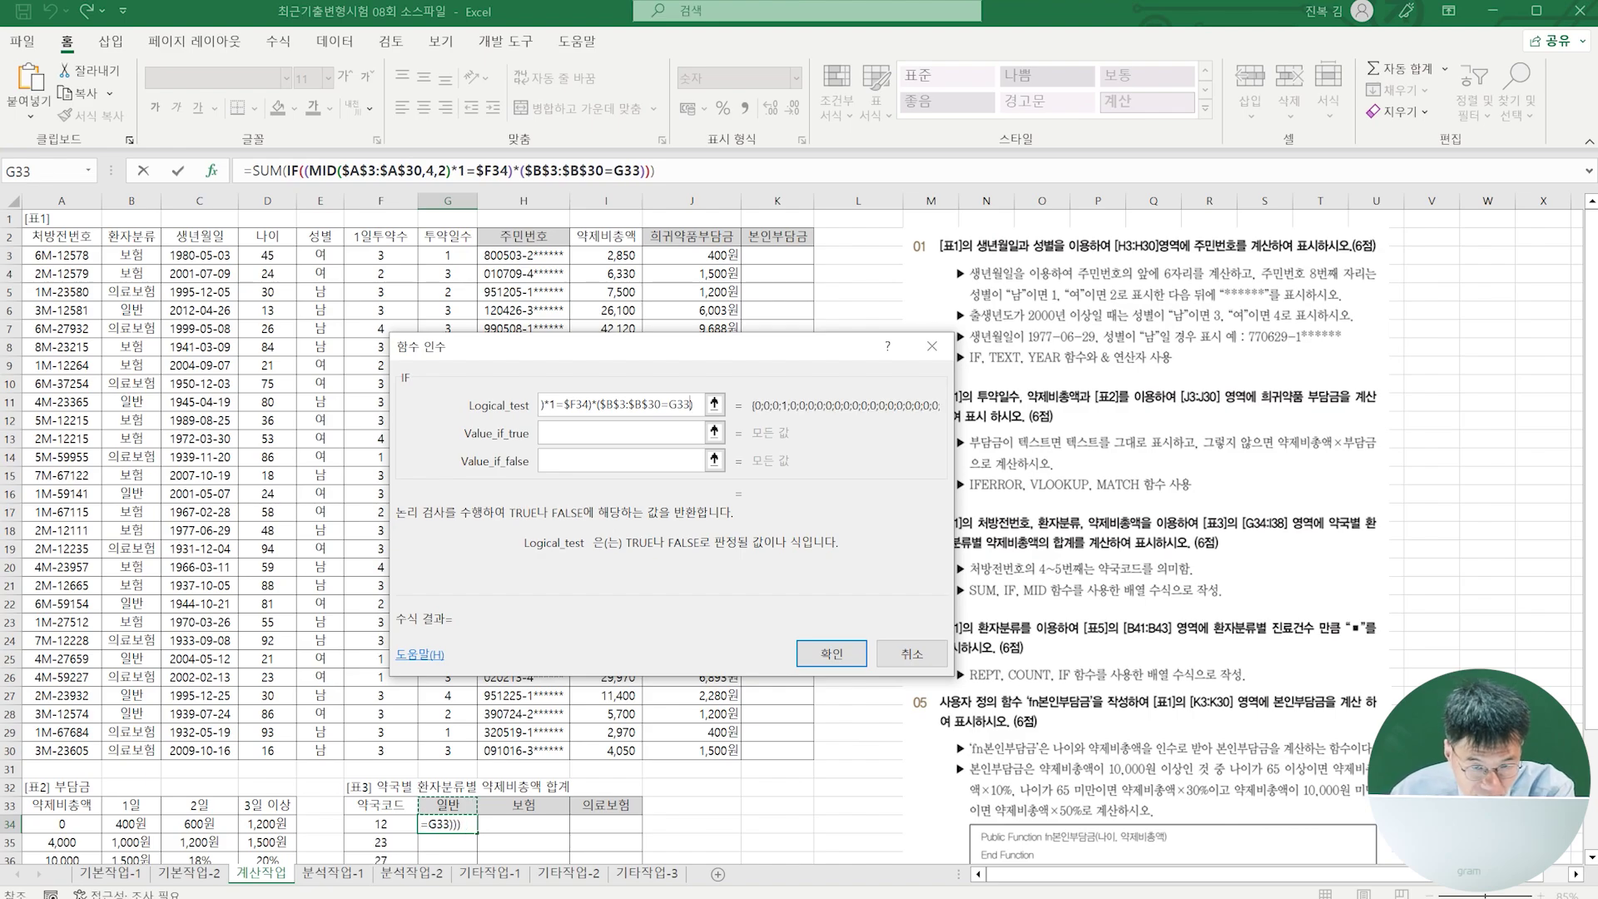
{"action": "key", "text": "F4"}
{"action": "key", "text": "F4"}
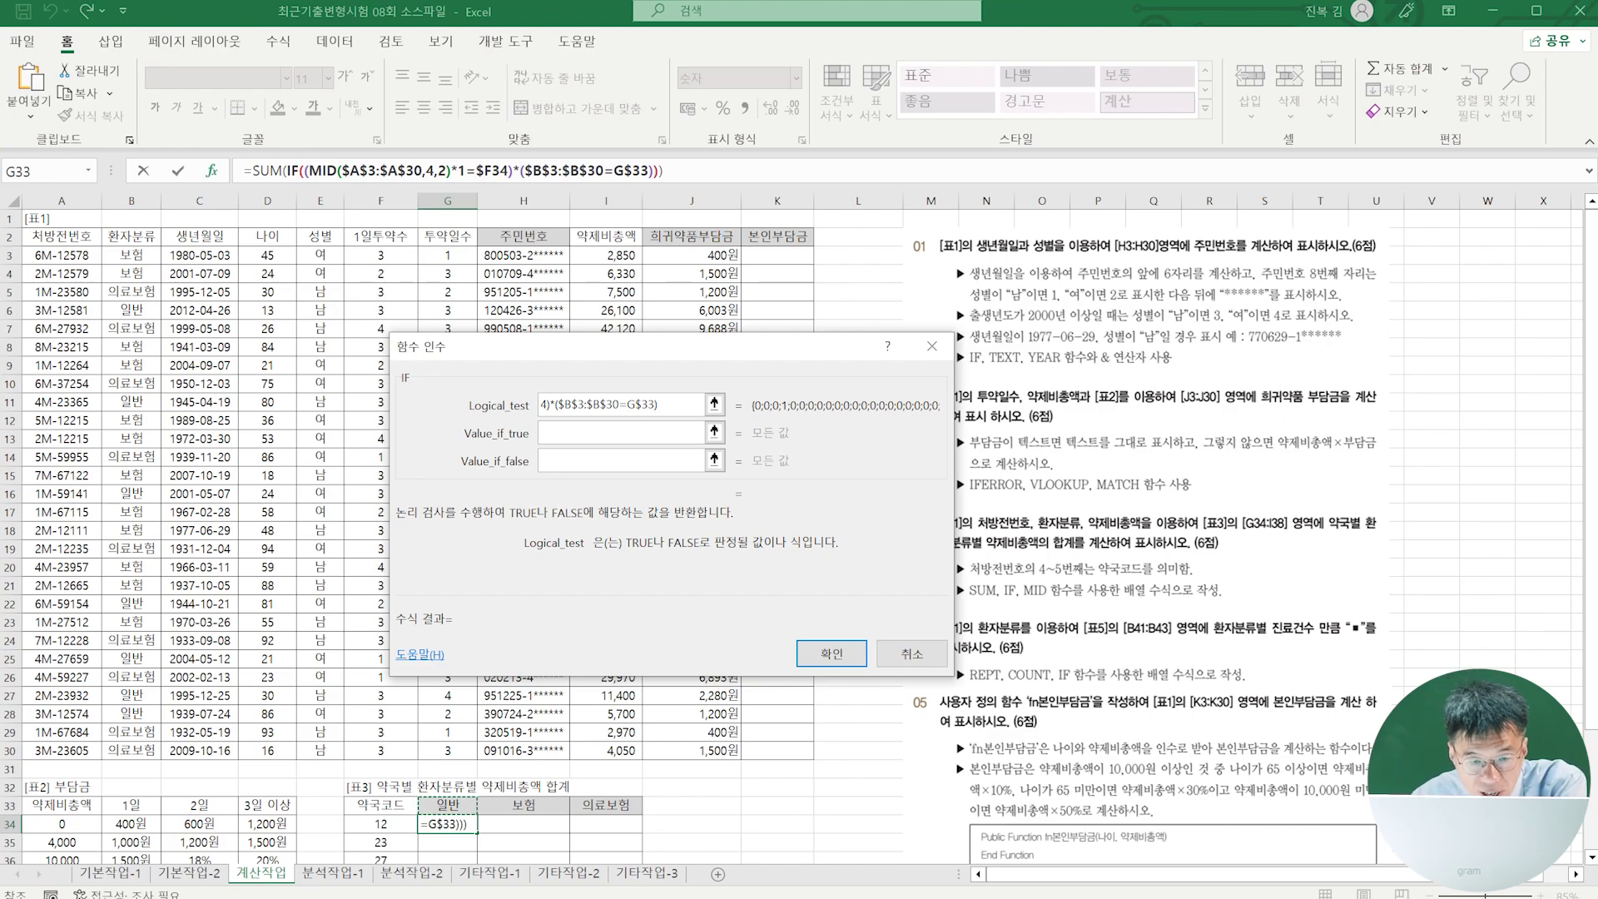
- Set IF's true value to the drug-cost range $I$3:$I$30 and enter the G34 formula as an array formula
{"action": "left_click", "coordinate": [622, 433]}
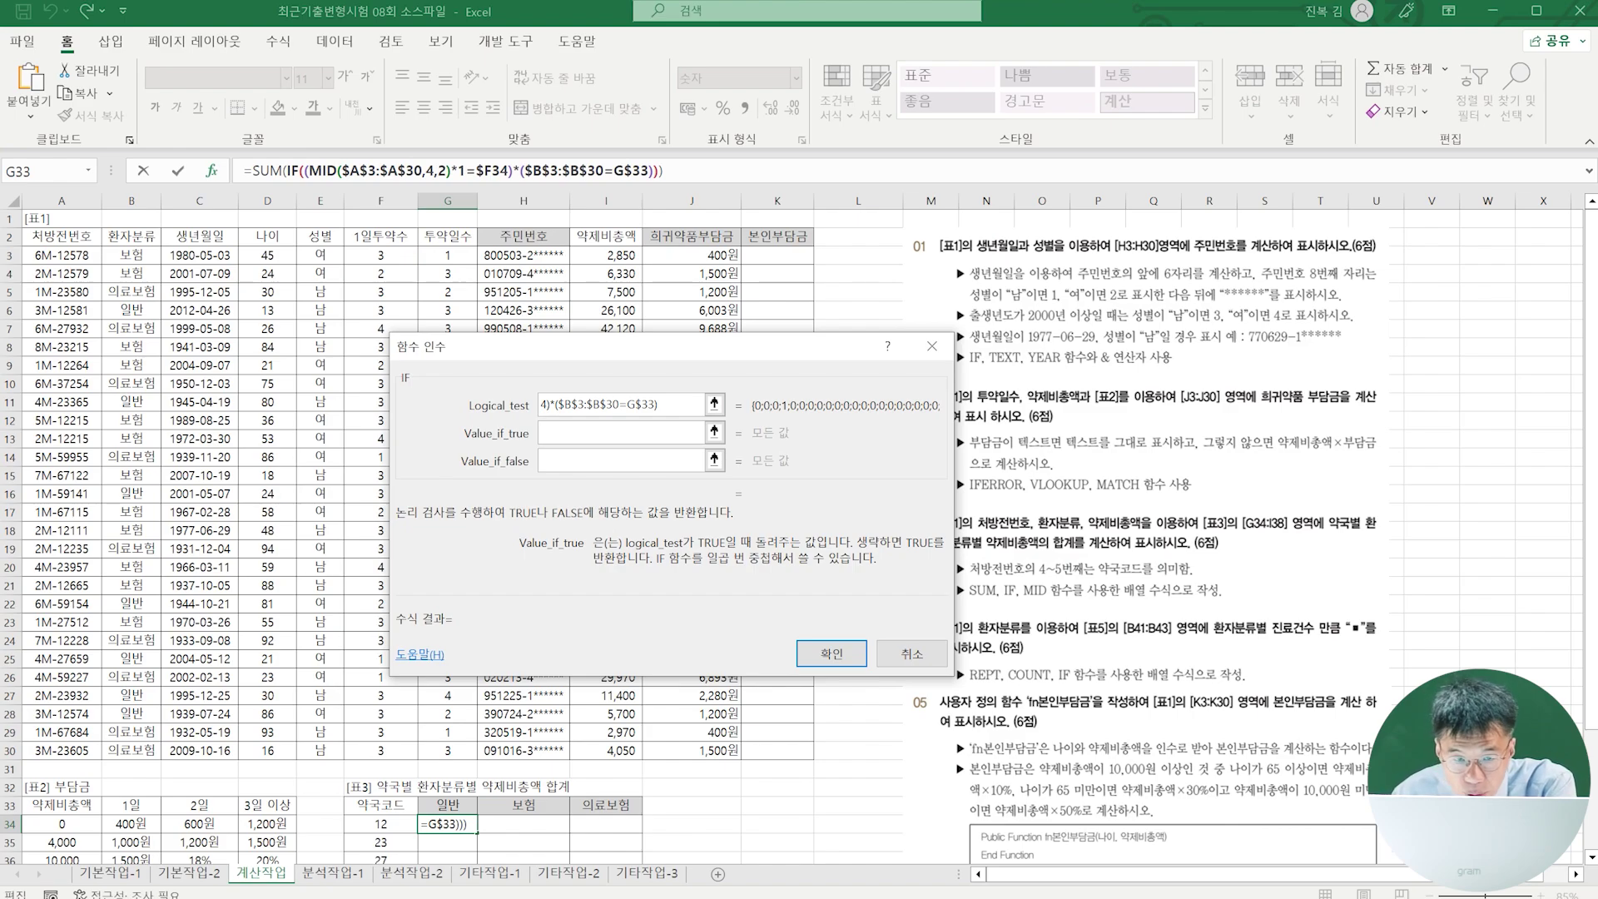
{"action": "left_click_drag", "start_coordinate": [606, 255], "coordinate": [620, 752]}
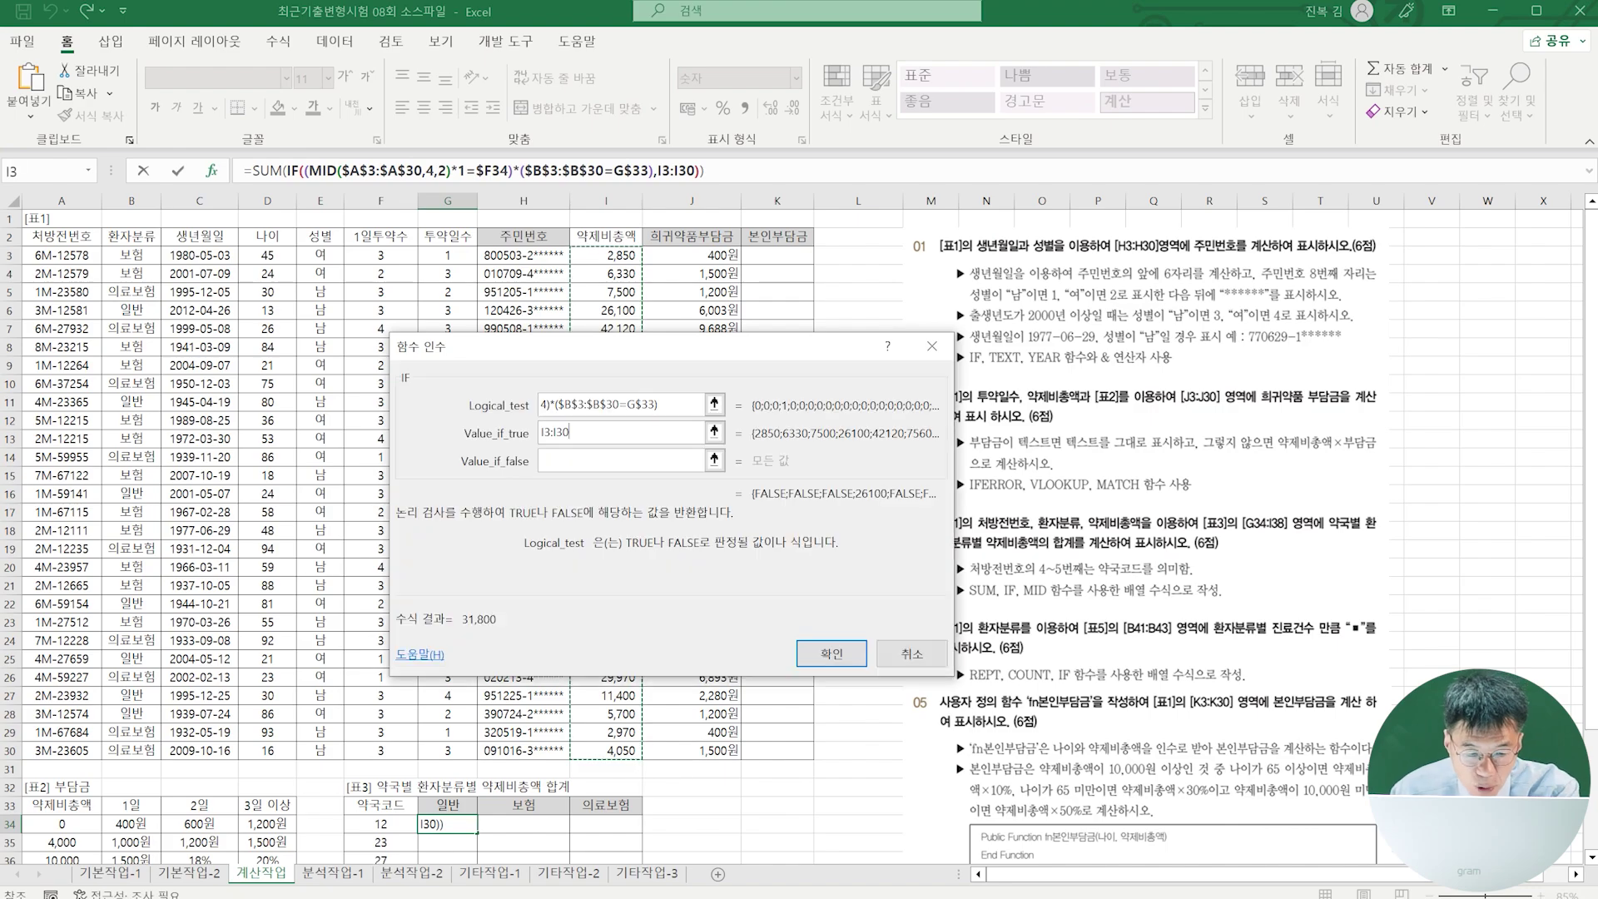
{"action": "key", "text": "F4"}
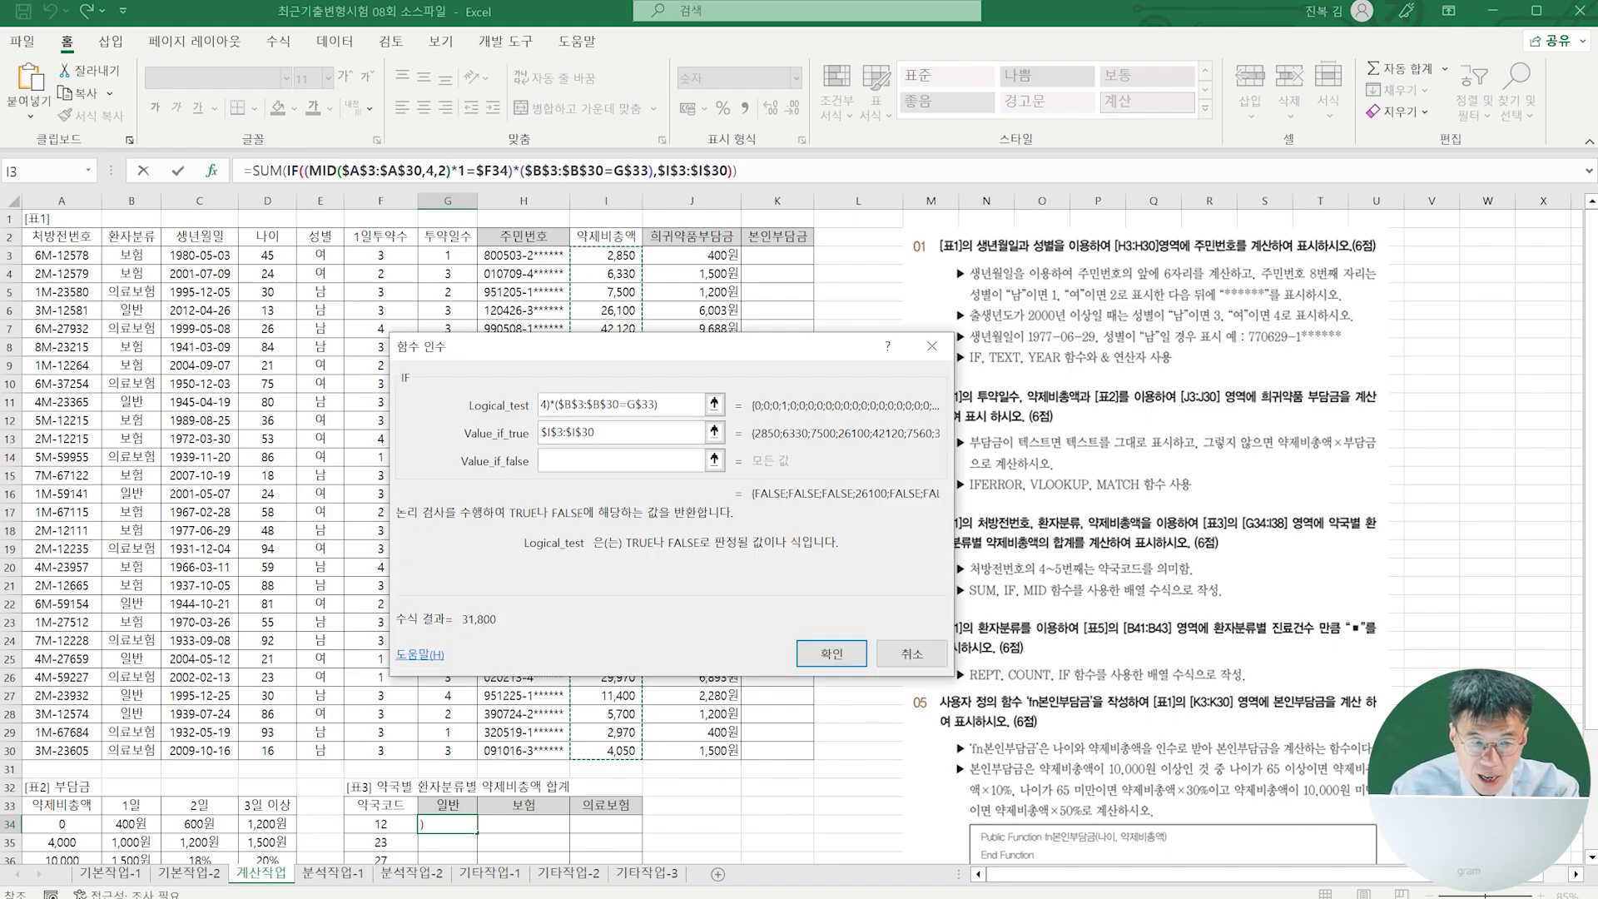
{"action": "key", "text": "ctrl+shift+Return"}
- Fill the G34 array formula across and down through G34:I38, and select H35 to inspect its copied formula
{"action": "scroll", "coordinate": [799, 499], "scroll_direction": "down", "scroll_amount": 2}
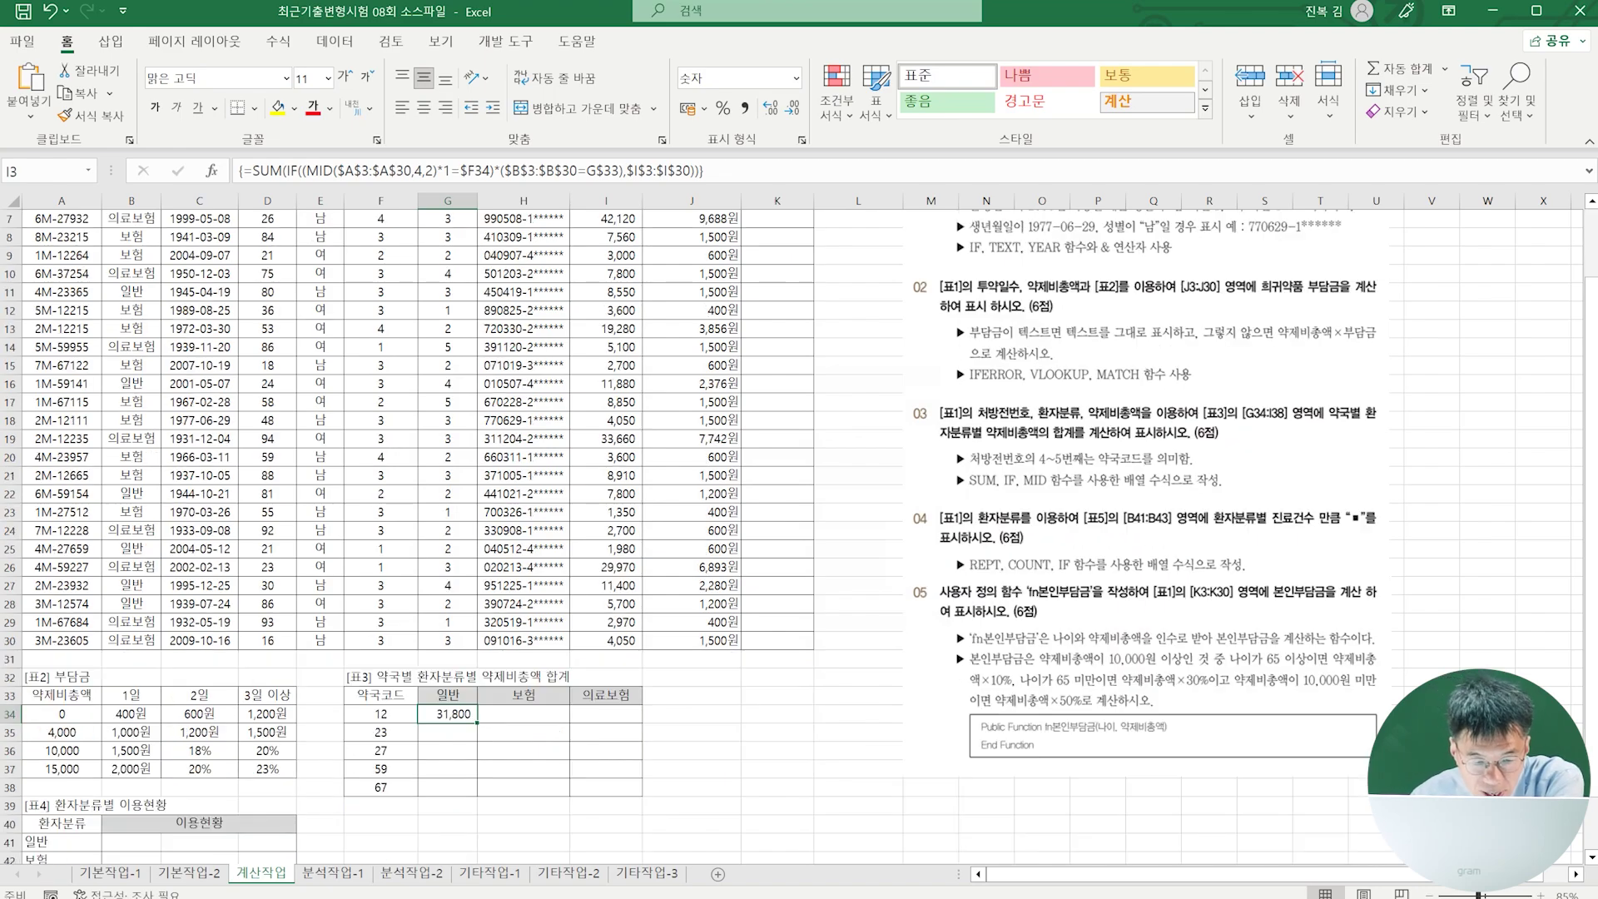
{"action": "left_click_drag", "start_coordinate": [477, 723], "coordinate": [636, 795]}
{"action": "left_click", "coordinate": [523, 733]}
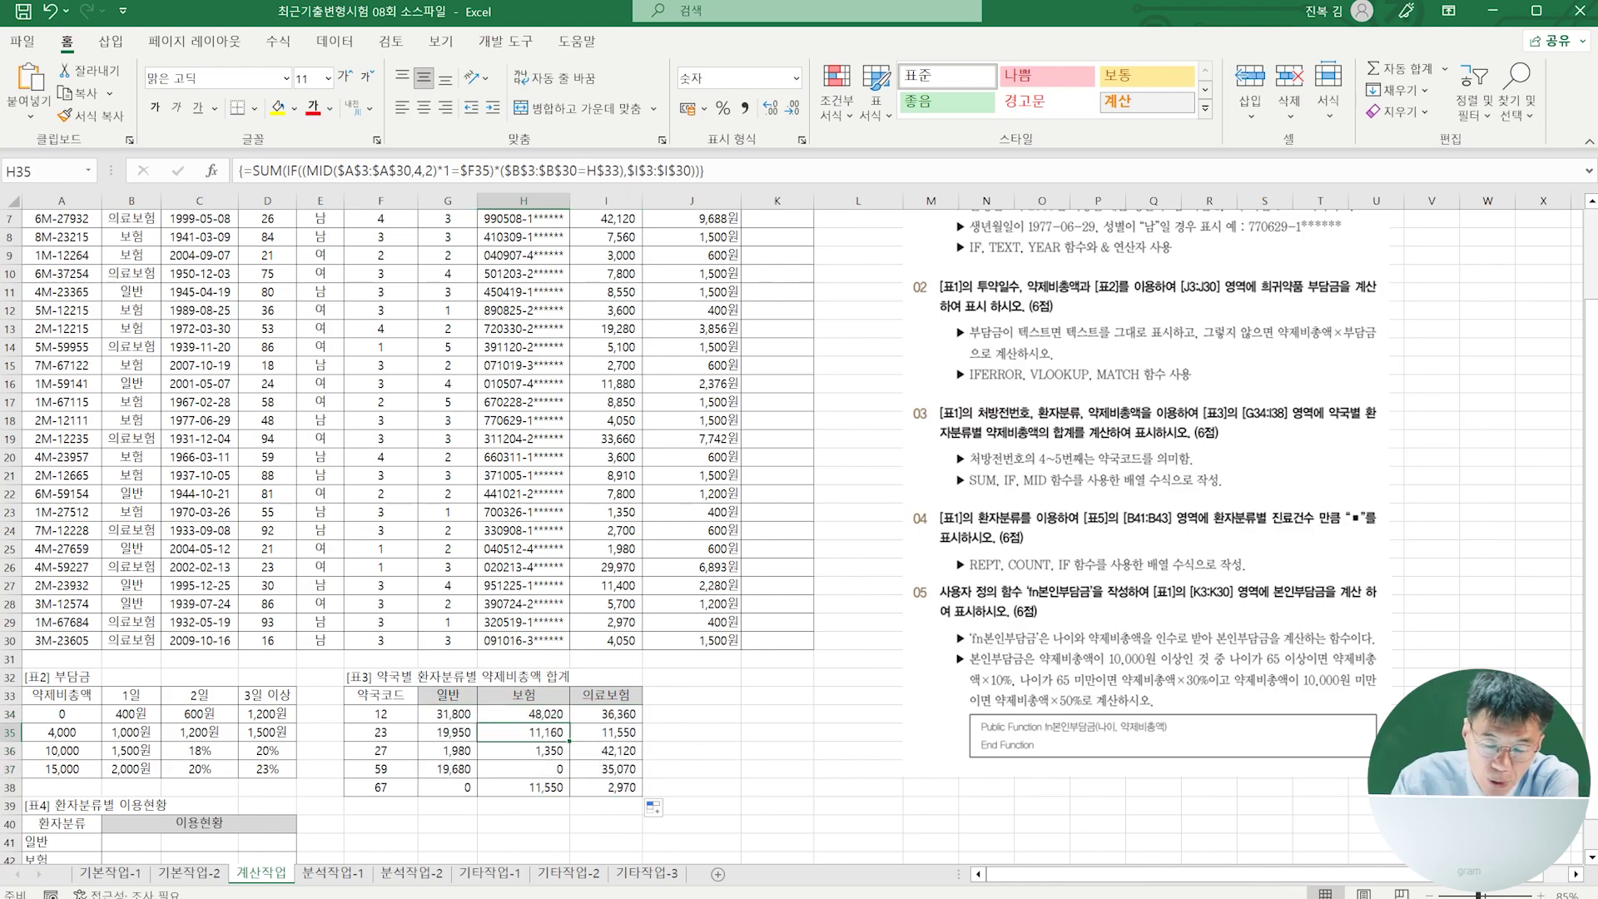